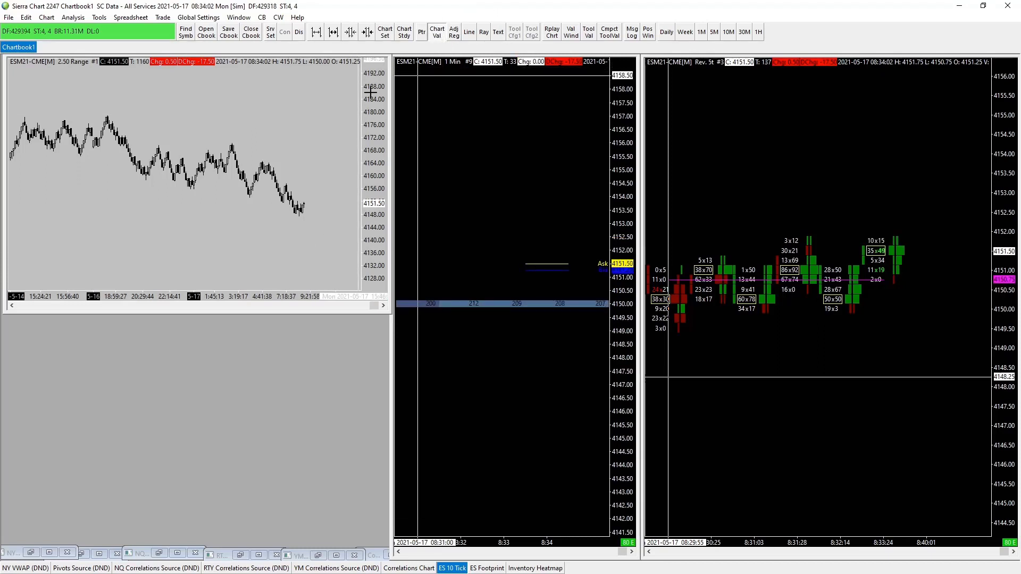
Step: Dismiss the drawing tools list, cancel the pending arrow and close Tool Cfg1's options
{"action": "left_click", "coordinate": [104, 21]}
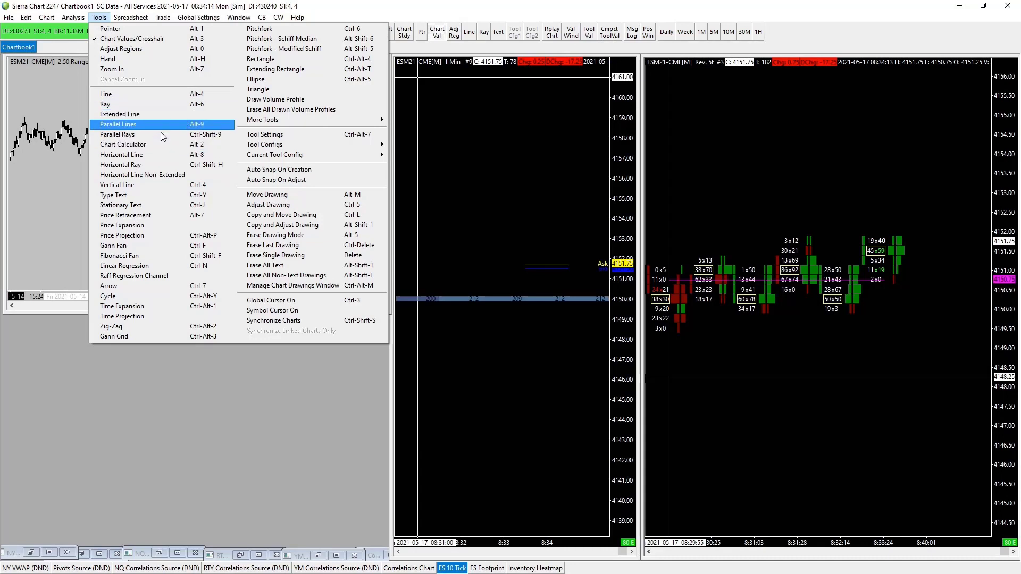
{"action": "left_click", "coordinate": [525, 51]}
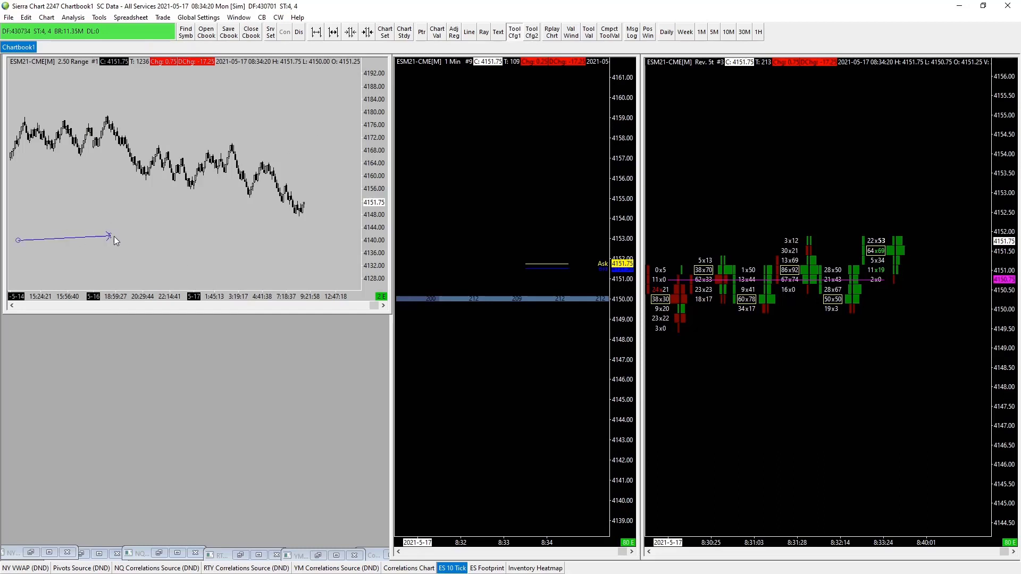
{"action": "key", "text": "Escape"}
{"action": "right_click", "coordinate": [517, 36]}
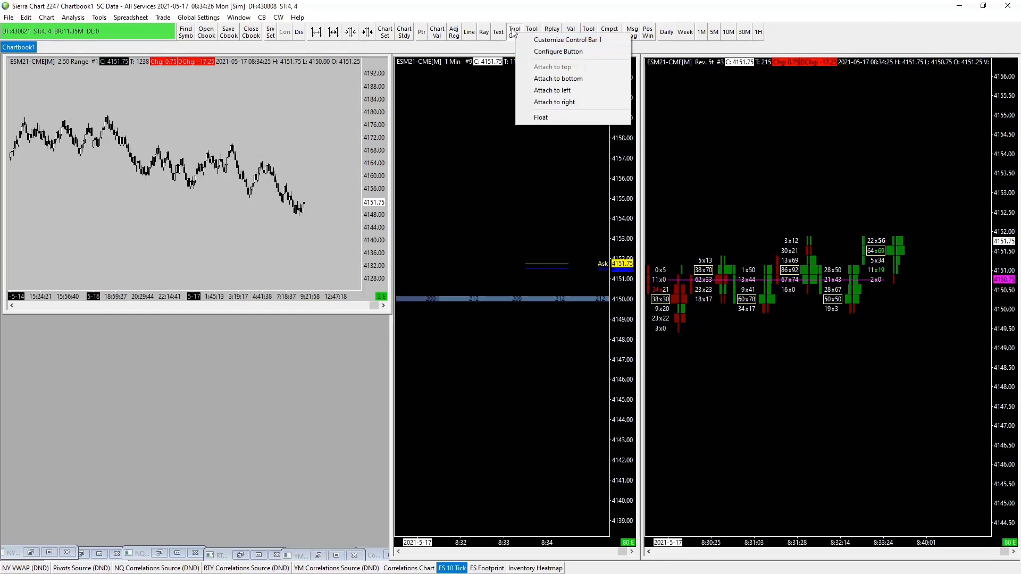
{"action": "left_click", "coordinate": [513, 33]}
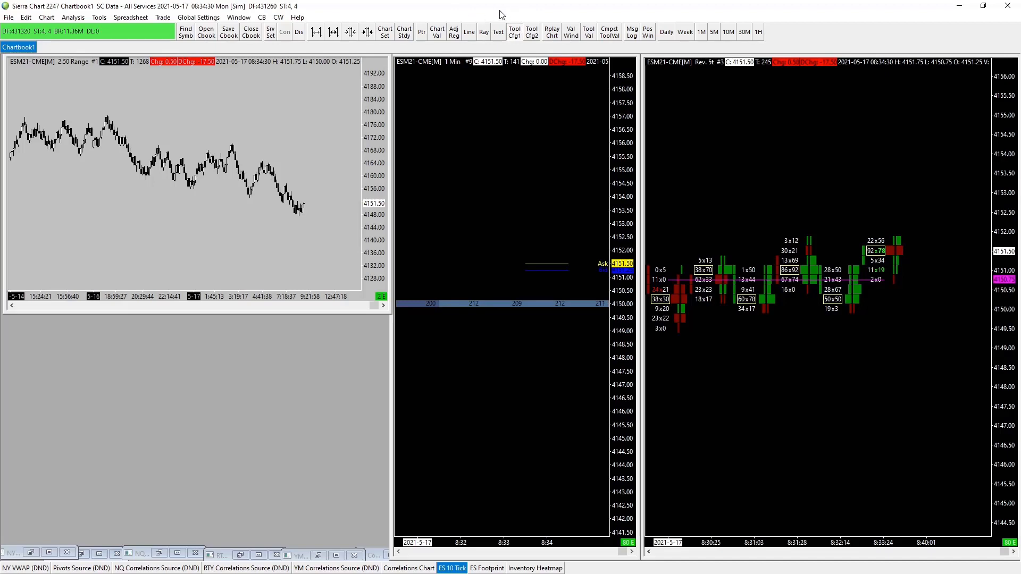
Step: Browse the Trade and Global Settings menus, then show Control Bar 1's options menu
{"action": "left_click", "coordinate": [158, 20]}
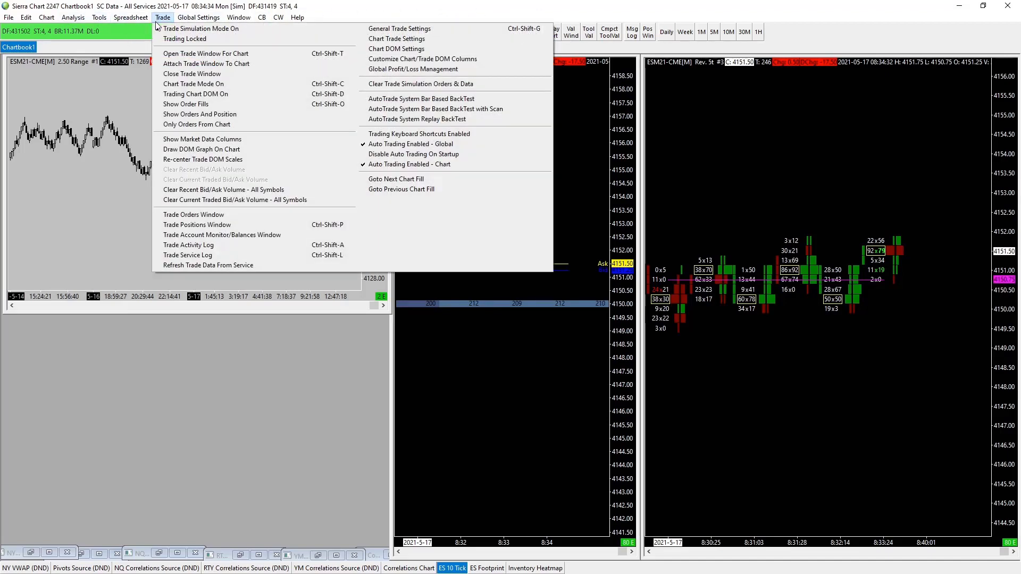
{"action": "mouse_move", "coordinate": [184, 21]}
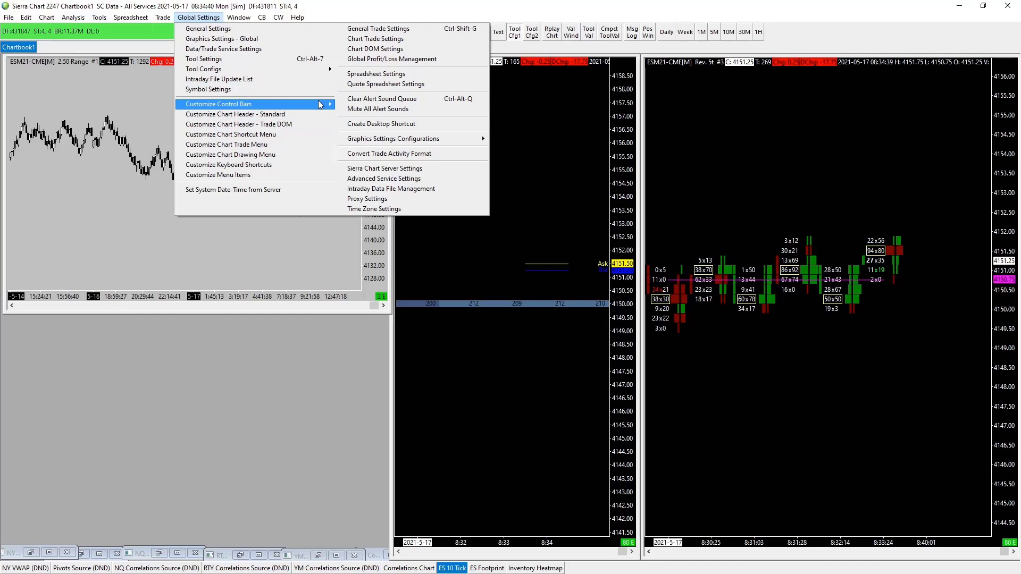
{"action": "mouse_move", "coordinate": [320, 104]}
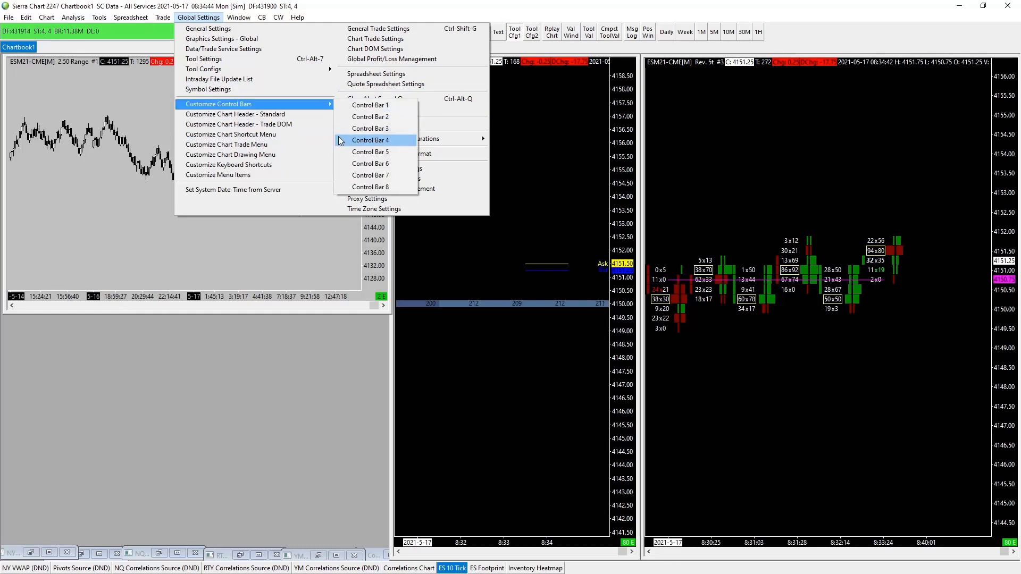
{"action": "mouse_move", "coordinate": [256, 70]}
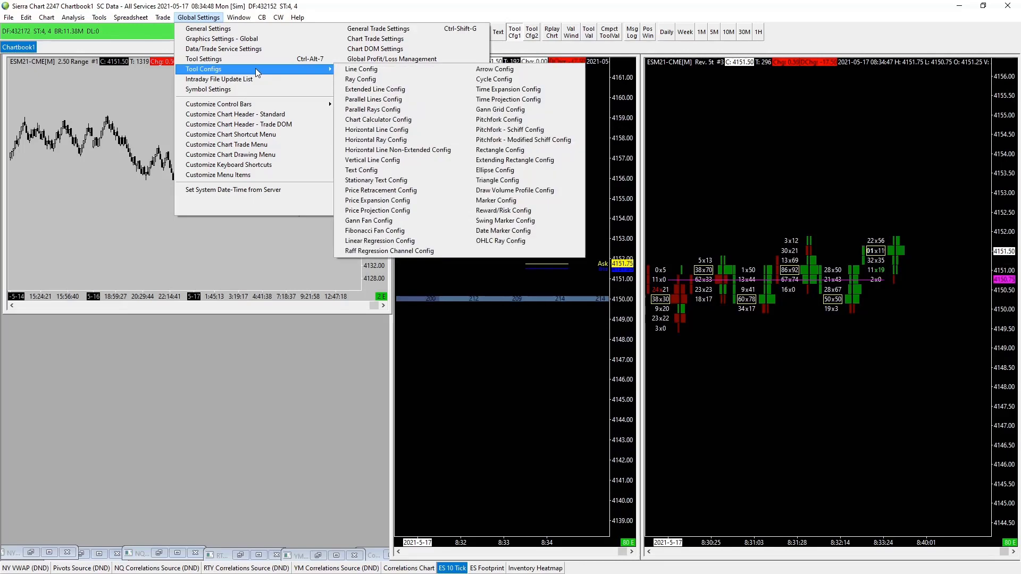
{"action": "left_click", "coordinate": [396, 10]}
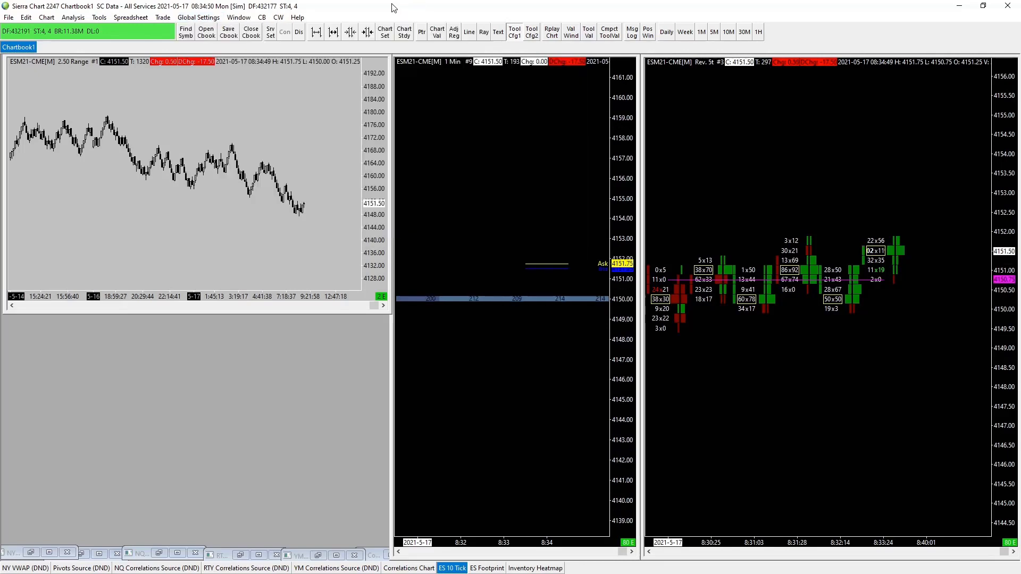
{"action": "left_click", "coordinate": [204, 18]}
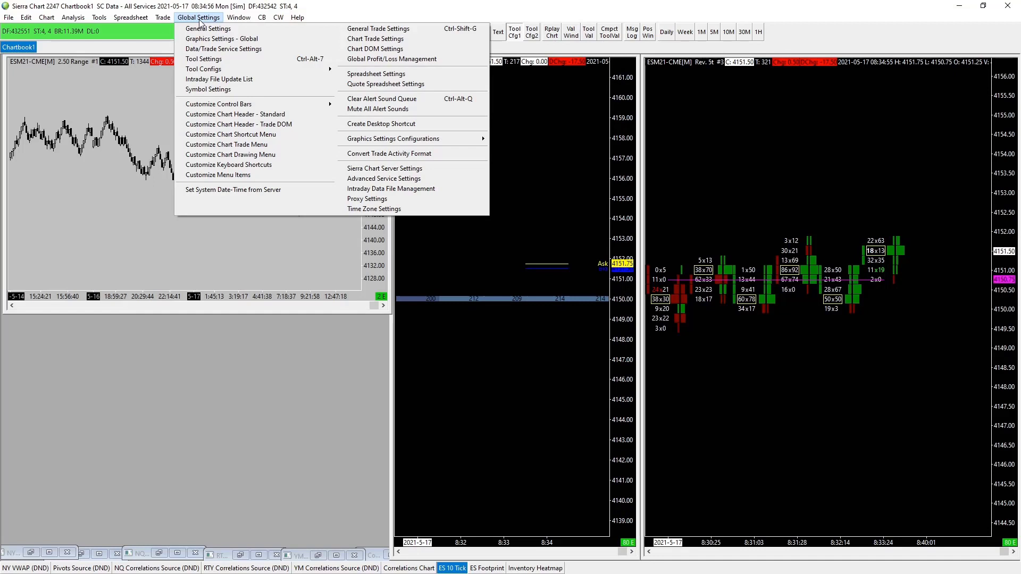
{"action": "left_click", "coordinate": [390, 13]}
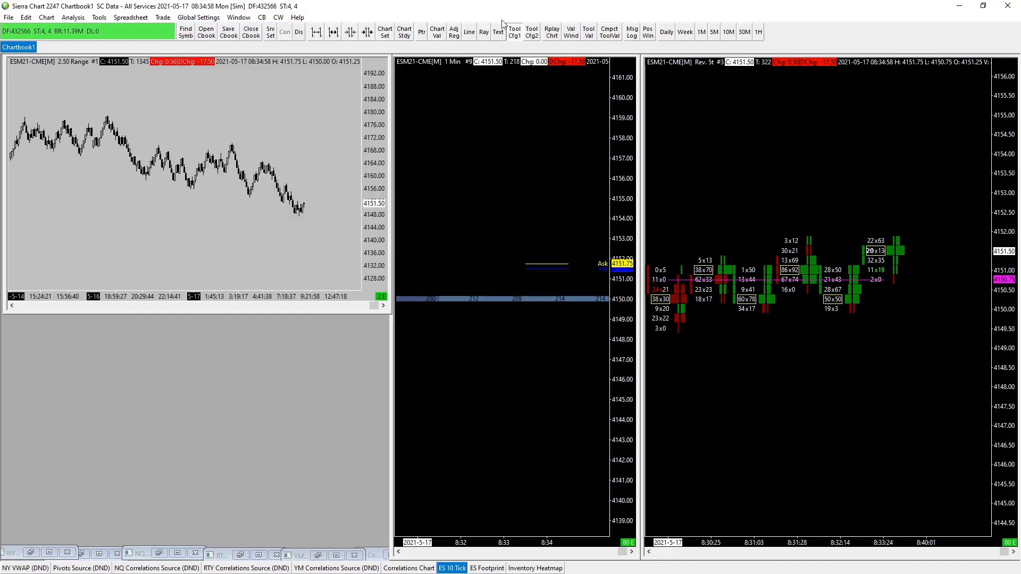
{"action": "right_click", "coordinate": [785, 29]}
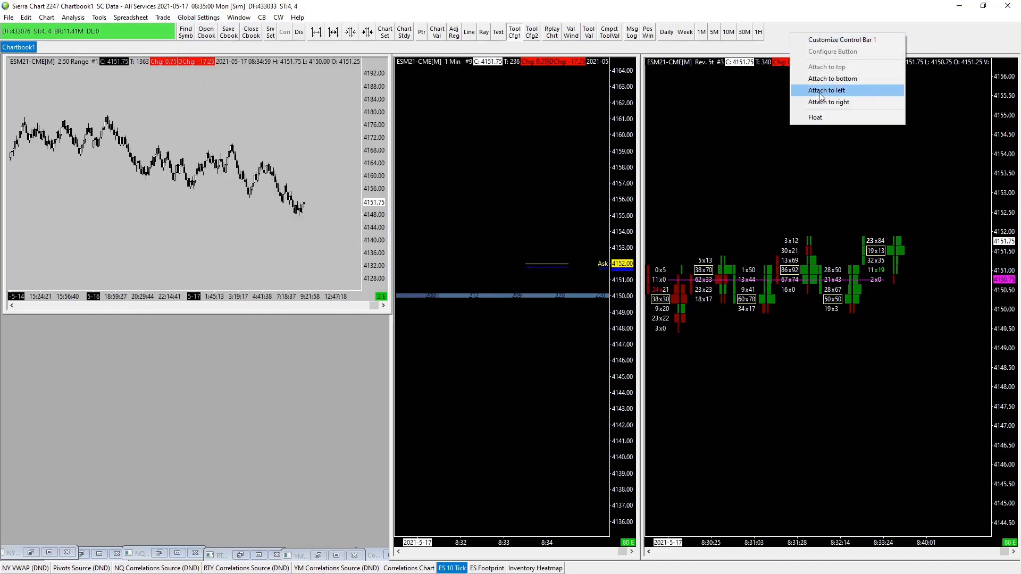
{"action": "left_click", "coordinate": [853, 39]}
{"action": "scroll", "coordinate": [272, 111], "scroll_direction": "down", "scroll_amount": 5}
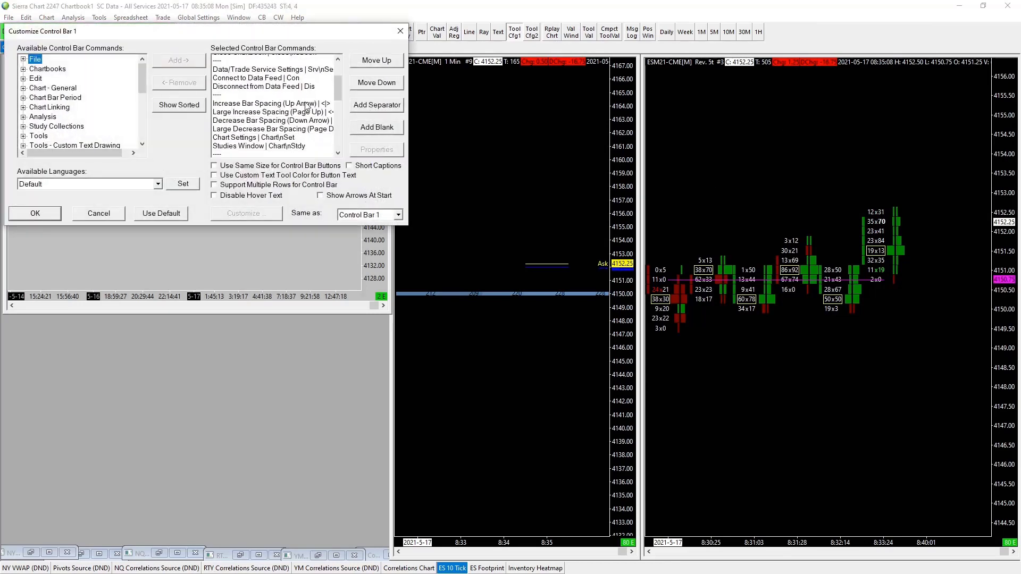
{"action": "scroll", "coordinate": [273, 110], "scroll_direction": "down", "scroll_amount": 4}
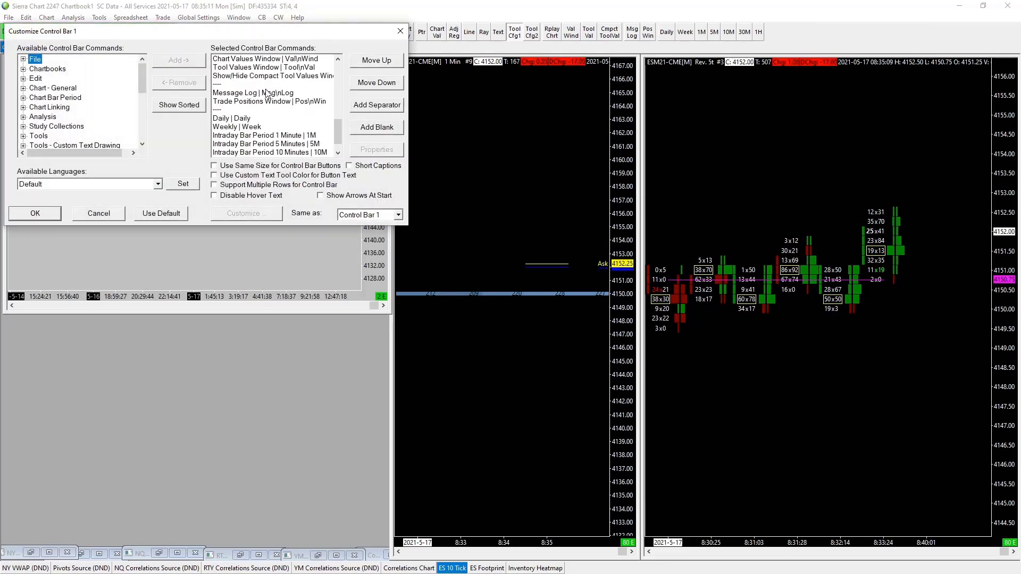
{"action": "scroll", "coordinate": [233, 101], "scroll_direction": "up", "scroll_amount": 3}
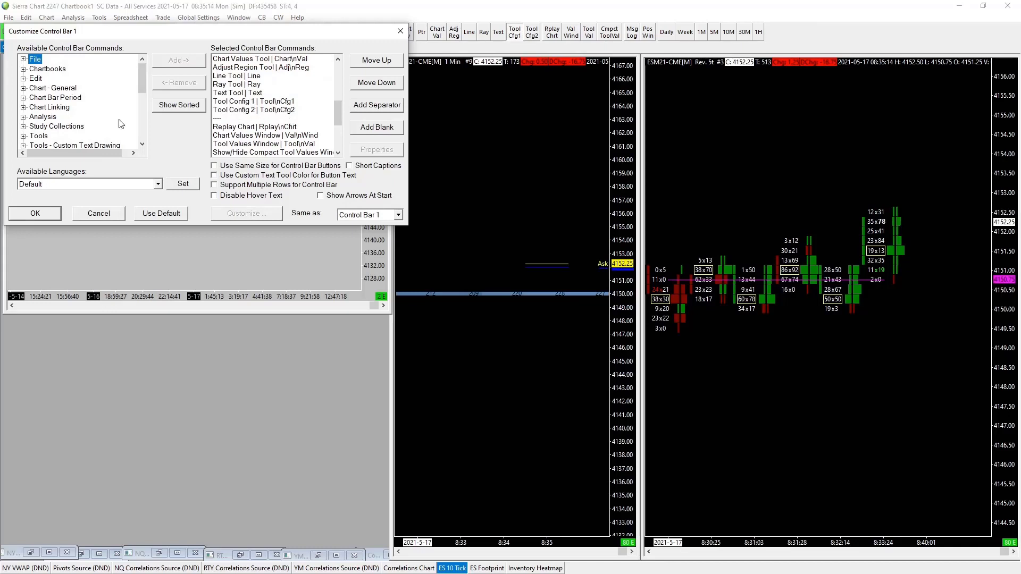
{"action": "scroll", "coordinate": [66, 109], "scroll_direction": "down", "scroll_amount": 1}
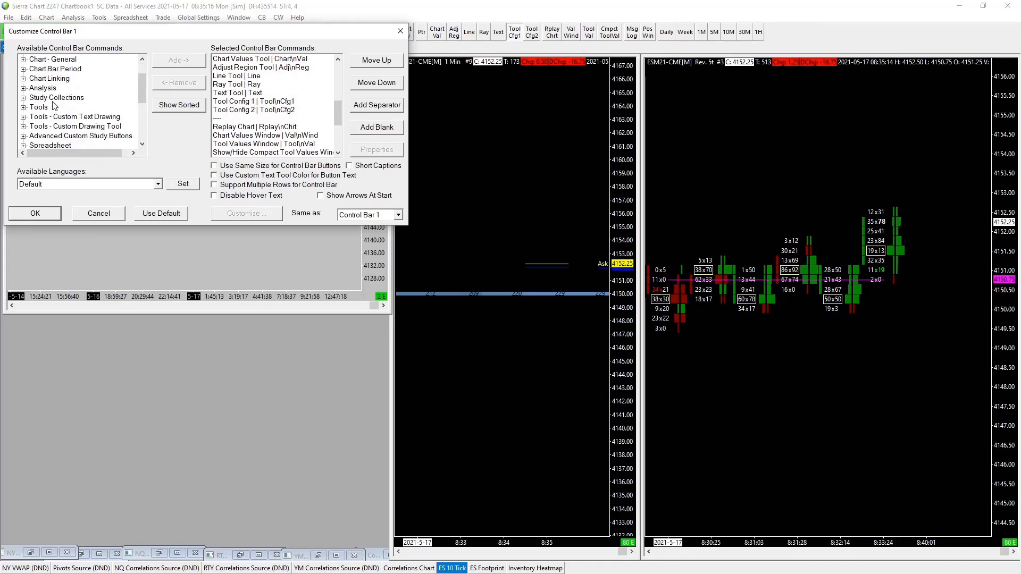
{"action": "scroll", "coordinate": [54, 106], "scroll_direction": "down", "scroll_amount": 4}
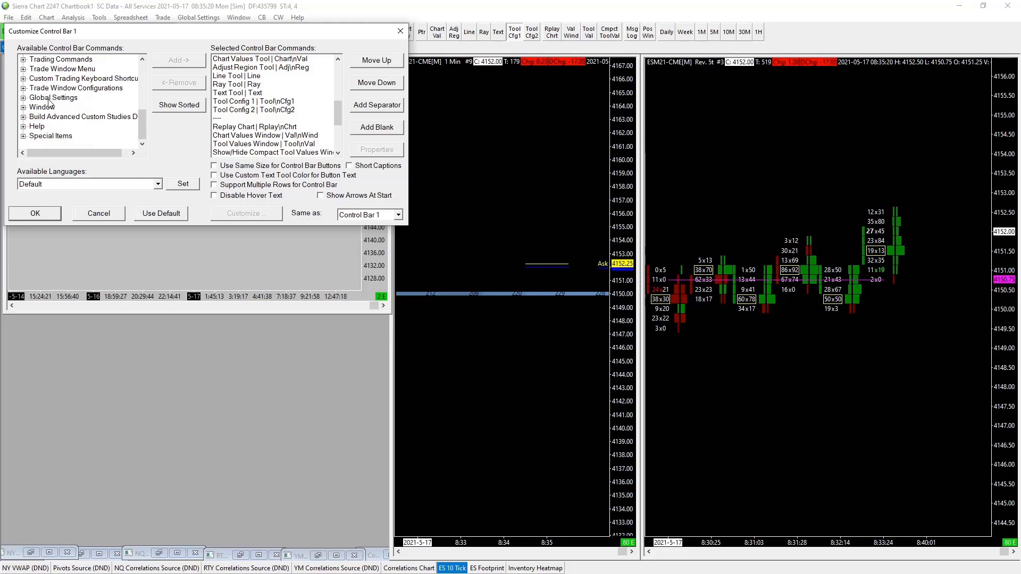
{"action": "scroll", "coordinate": [54, 104], "scroll_direction": "up", "scroll_amount": 5}
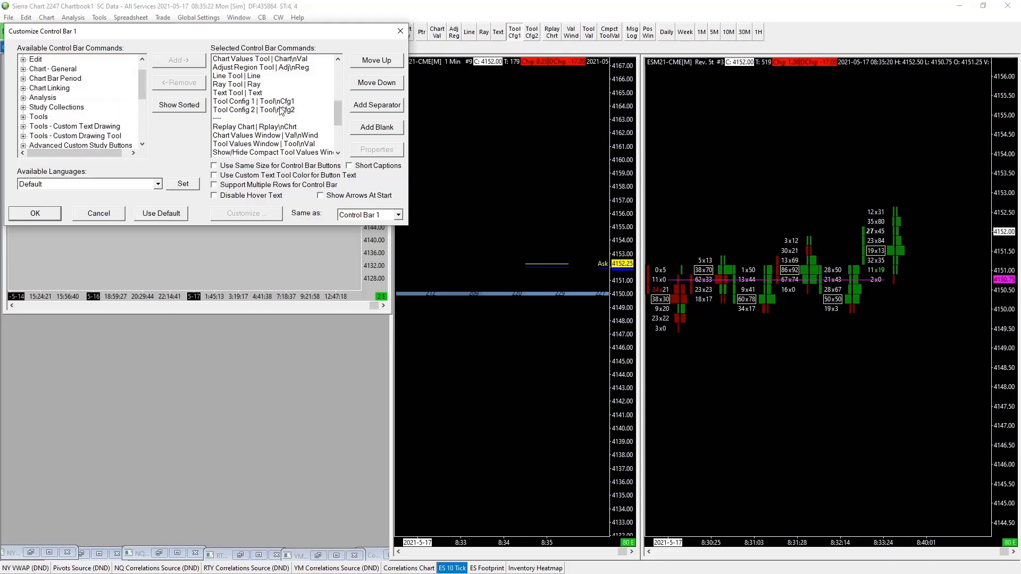
{"action": "left_click", "coordinate": [35, 214]}
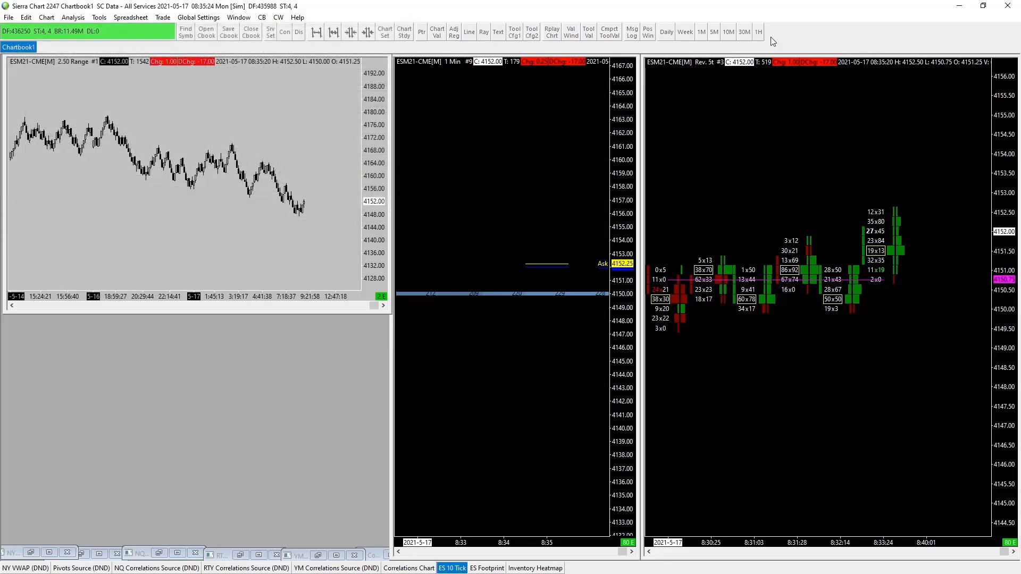
Step: Accept Tool Cfg1's blue arrow settings in its setup dialog
{"action": "left_click", "coordinate": [513, 35]}
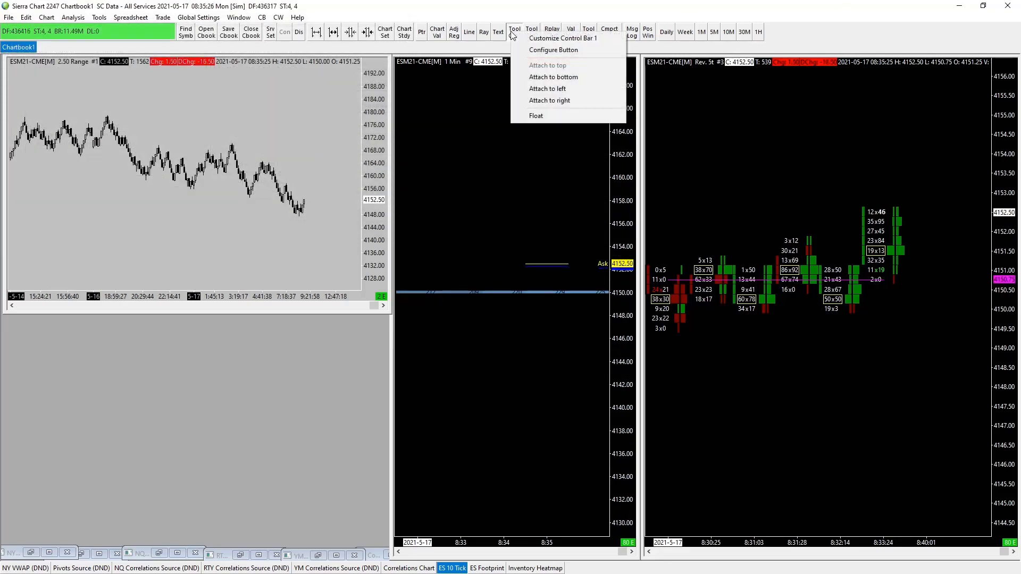
{"action": "left_click", "coordinate": [541, 53]}
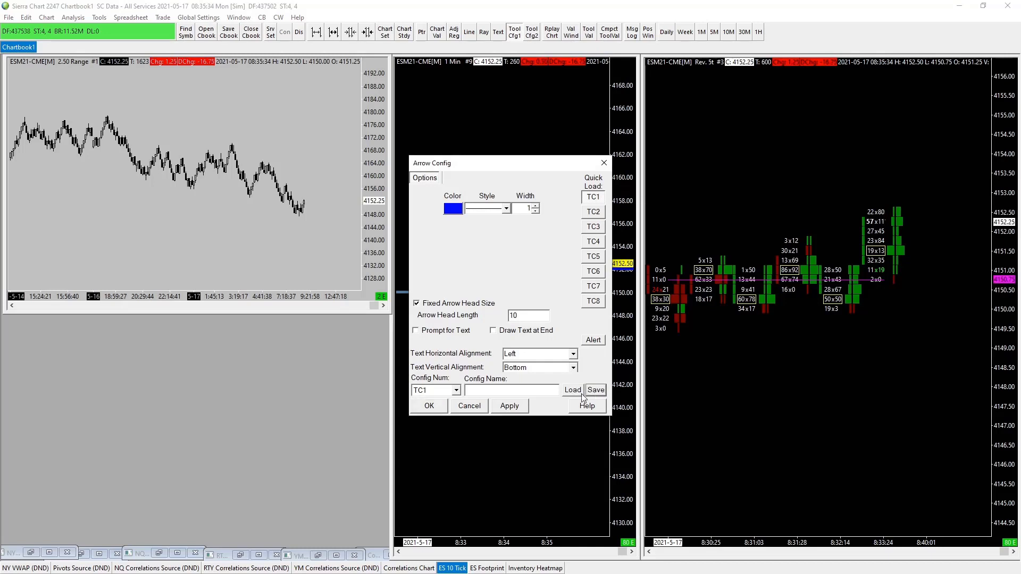
{"action": "left_click", "coordinate": [429, 406]}
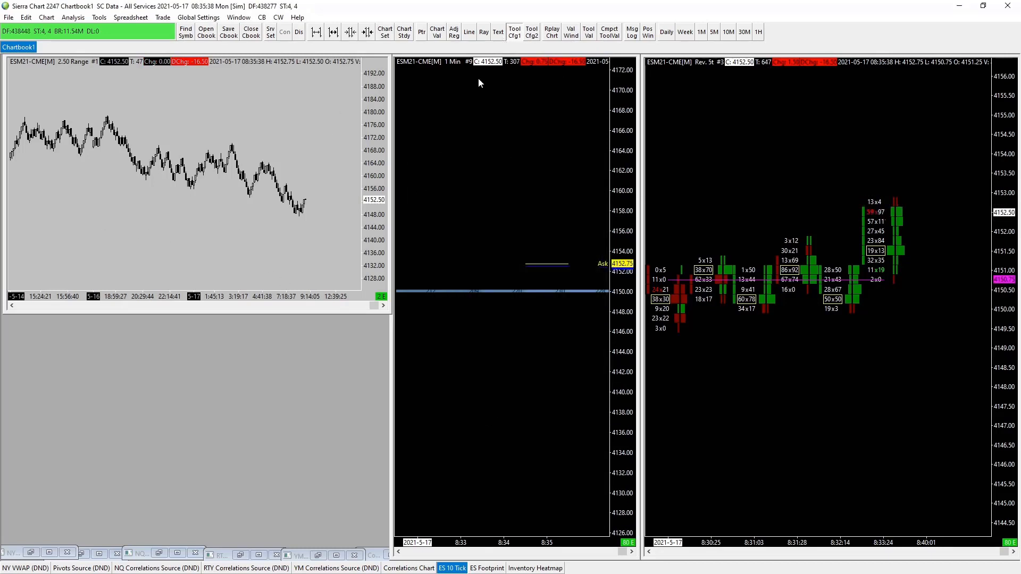
Step: Test-draw the yellow Tool Cfg2 arrow on the left chart, cancelling both arrows
{"action": "left_click", "coordinate": [532, 32]}
{"action": "left_click", "coordinate": [20, 217]}
{"action": "left_click", "coordinate": [148, 217]}
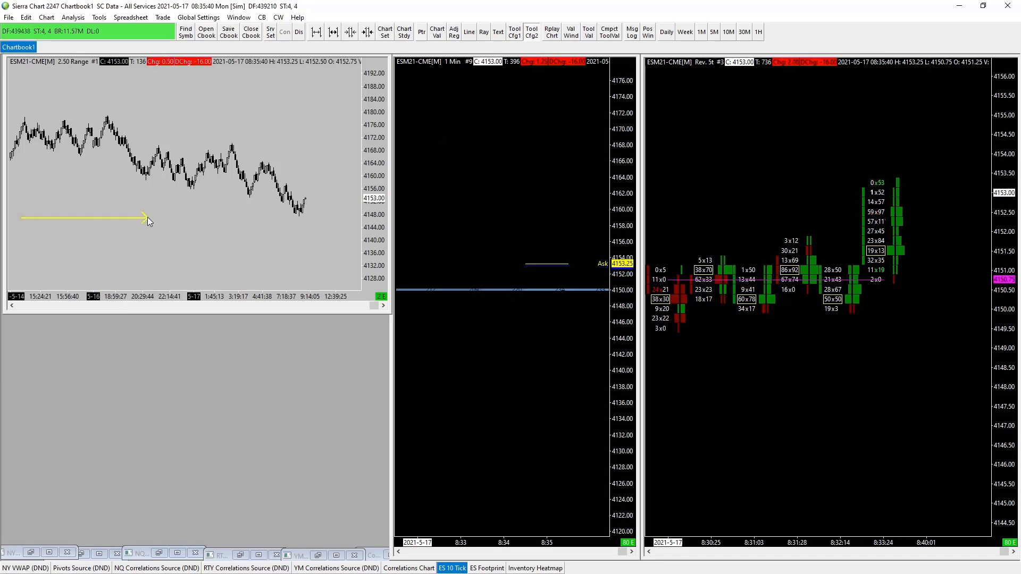
{"action": "key", "text": "Escape"}
{"action": "left_click", "coordinate": [514, 32]}
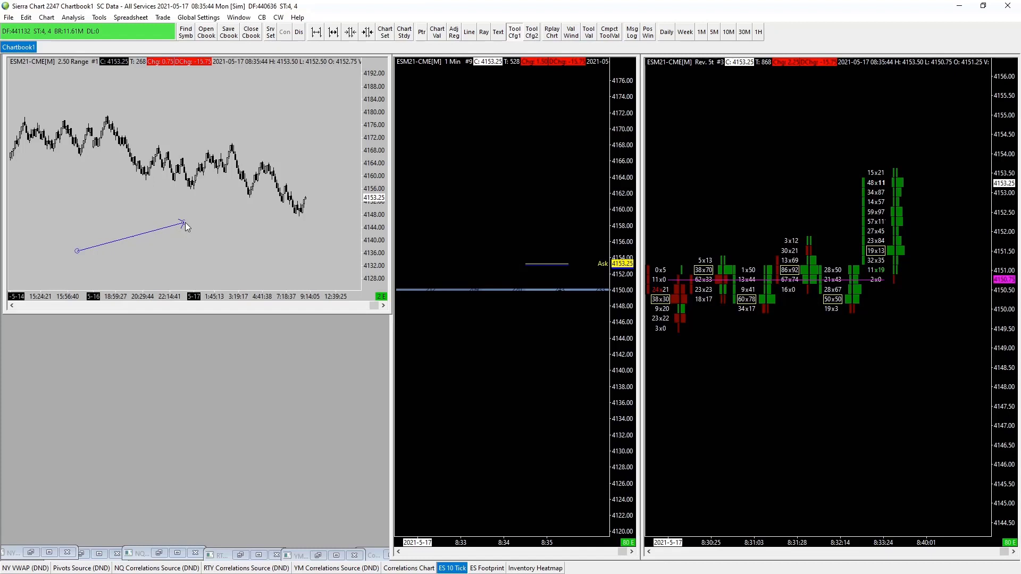
{"action": "key", "text": "Escape"}
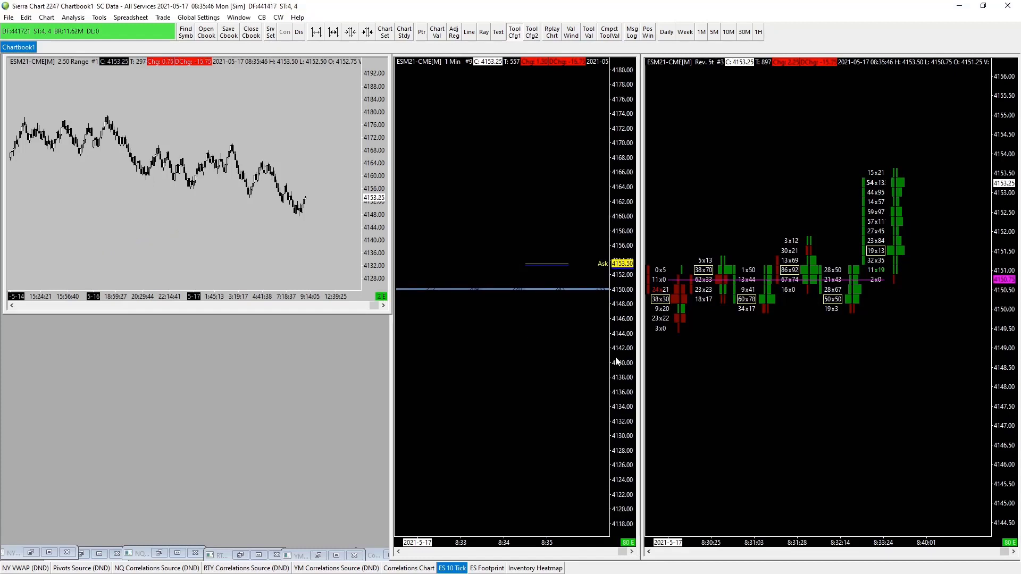
Step: Try a horizontal line at 4157.00 on the left chart, then cancel it
{"action": "mouse_move", "coordinate": [619, 361]}
{"action": "left_mouse_down"}
{"action": "mouse_move", "coordinate": [620, 330]}
{"action": "mouse_move", "coordinate": [622, 378]}
{"action": "left_mouse_up"}
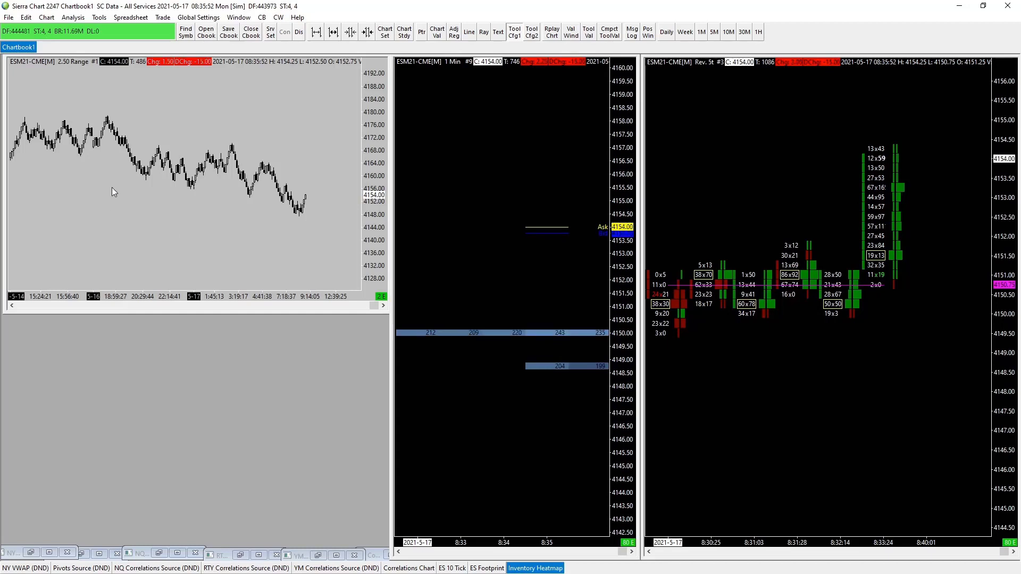
{"action": "left_click_drag", "start_coordinate": [114, 206], "coordinate": [196, 235]}
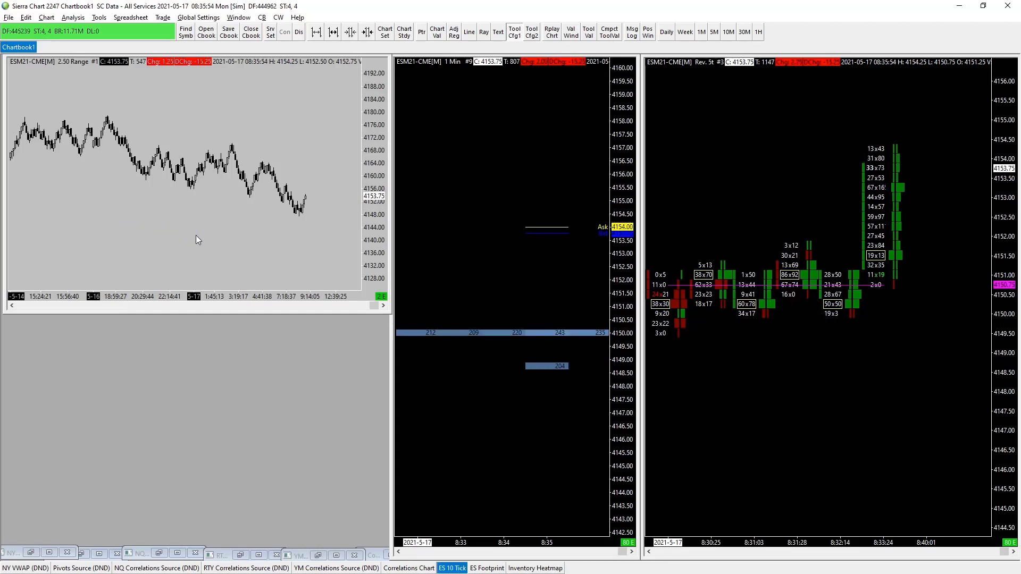
{"action": "left_click_drag", "start_coordinate": [195, 235], "coordinate": [197, 187]}
{"action": "key", "text": "Escape"}
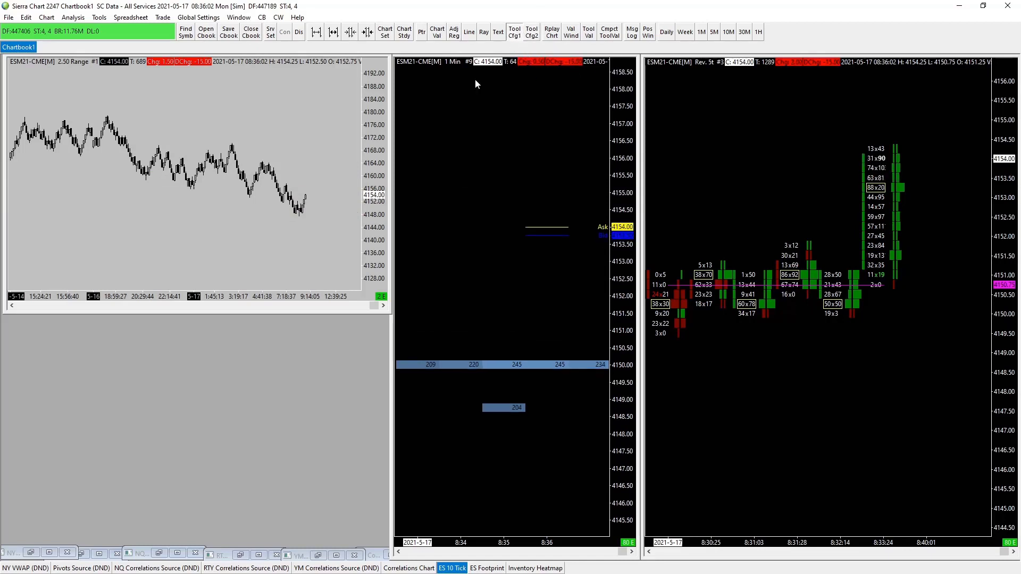
Step: Set Tool Cfg1's horizontal line colour to green
{"action": "right_click", "coordinate": [513, 37]}
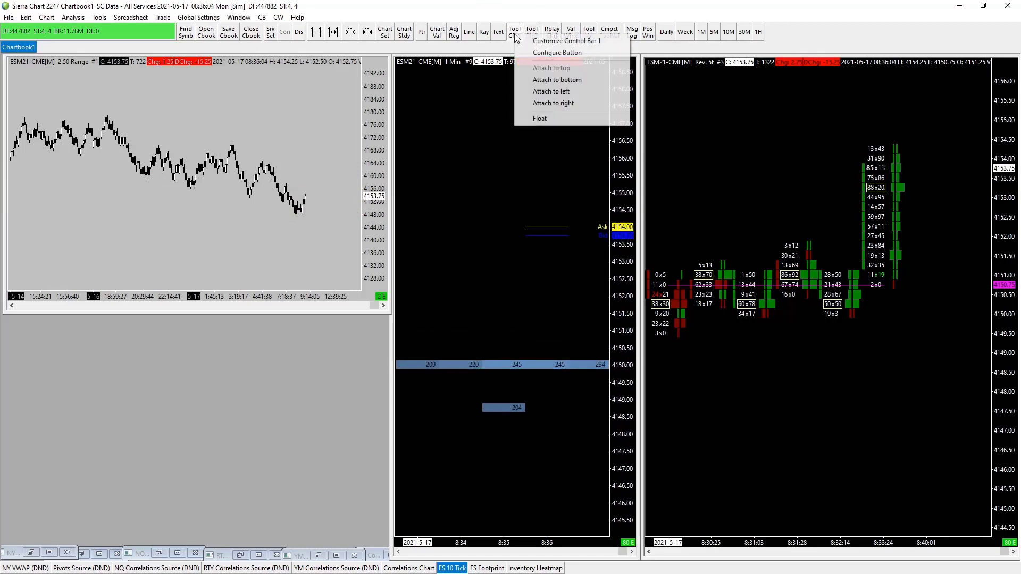
{"action": "left_click", "coordinate": [556, 53]}
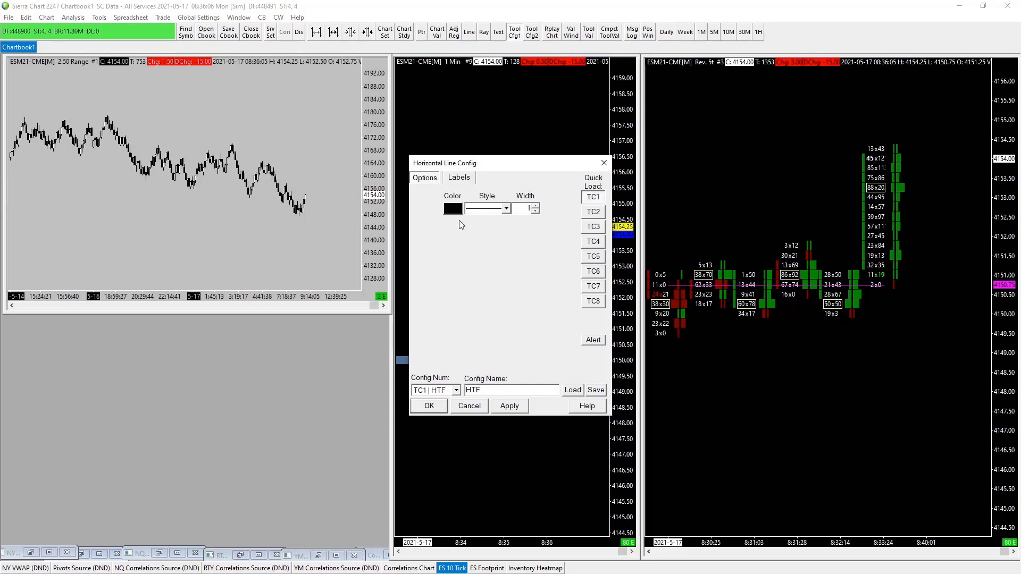
{"action": "left_click", "coordinate": [456, 220]}
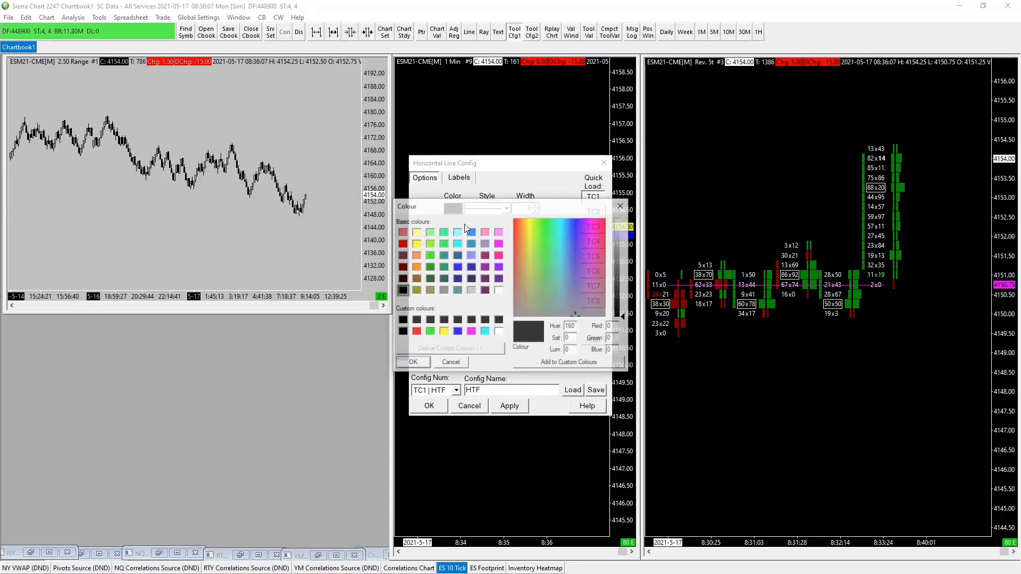
{"action": "left_click", "coordinate": [429, 332]}
{"action": "left_click", "coordinate": [426, 363]}
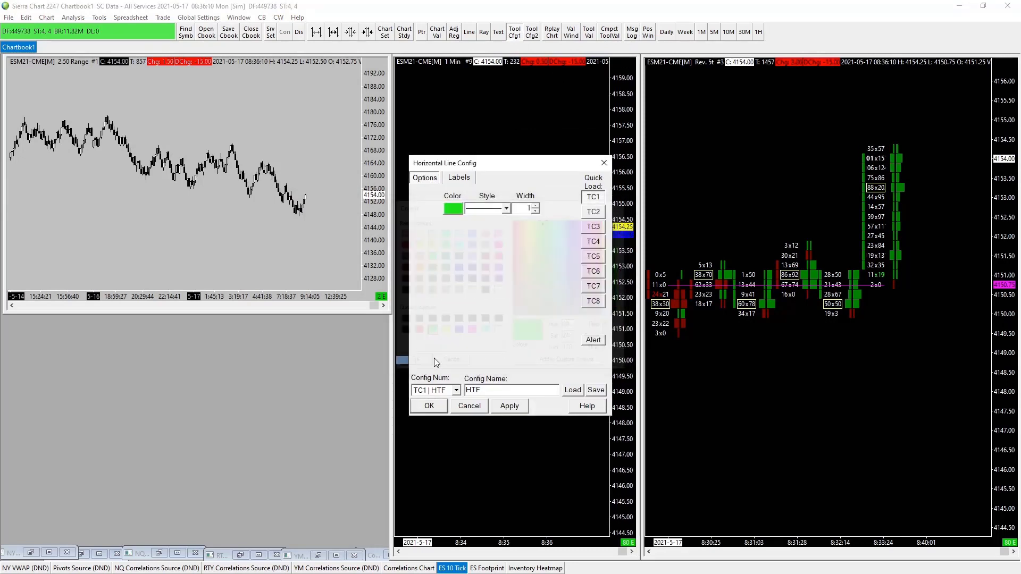
{"action": "double_click", "coordinate": [529, 208]}
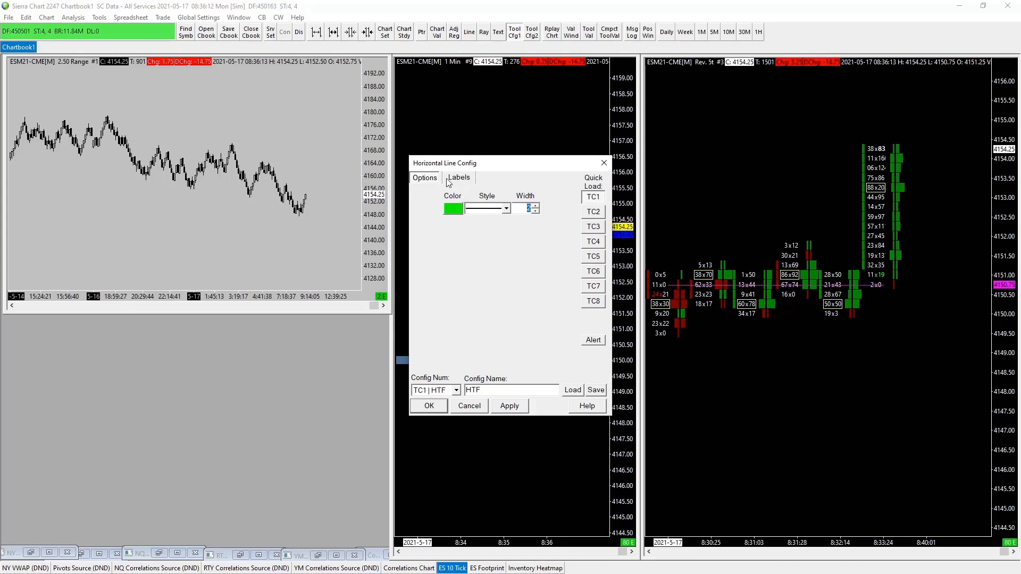
Step: Set the line labels' Vertical Align to Top, apply and OK, then cancel a test line
{"action": "left_click", "coordinate": [459, 179]}
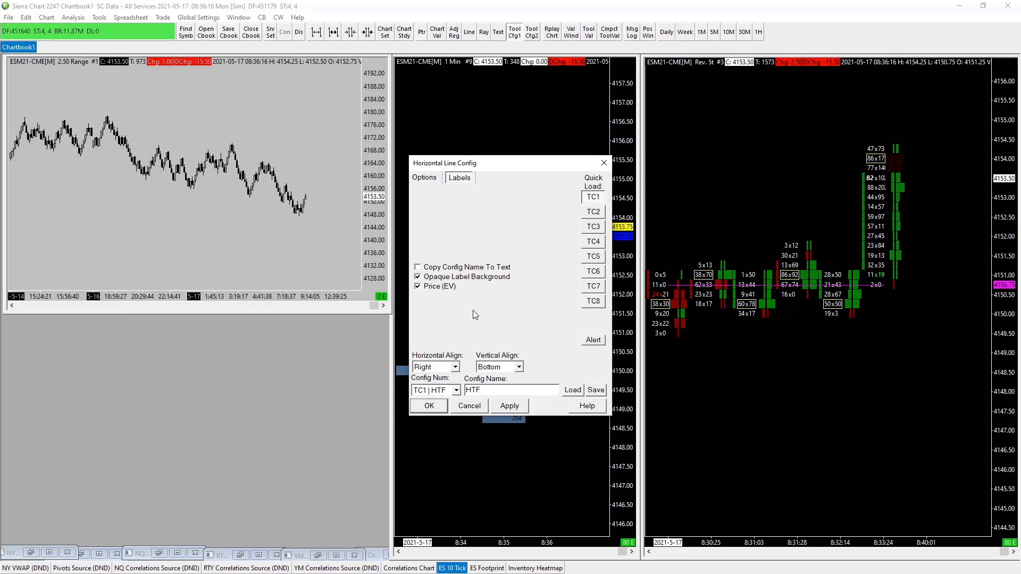
{"action": "left_click", "coordinate": [517, 368]}
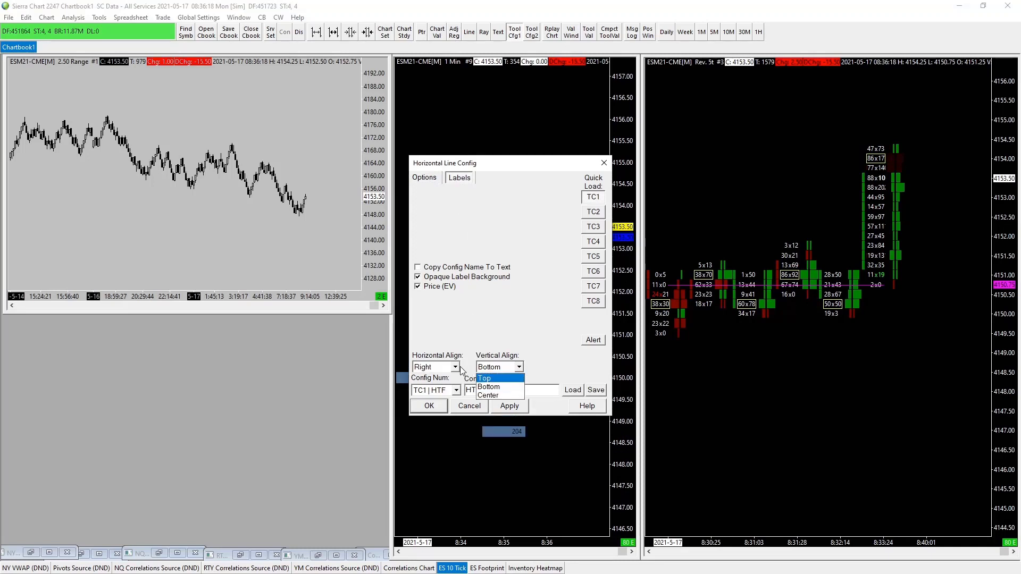
{"action": "left_click", "coordinate": [518, 367]}
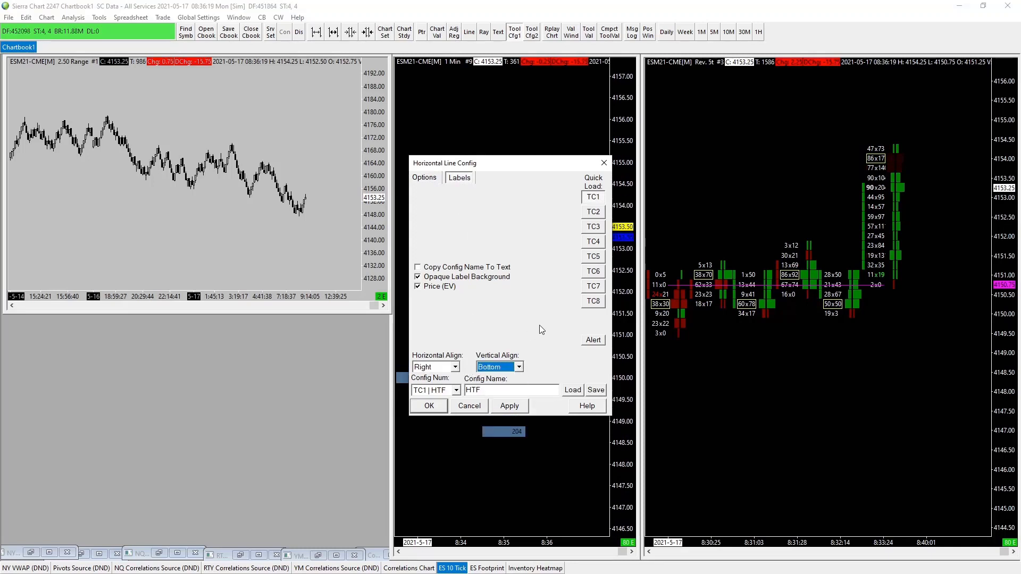
{"action": "left_click", "coordinate": [519, 367]}
{"action": "left_click", "coordinate": [493, 376]}
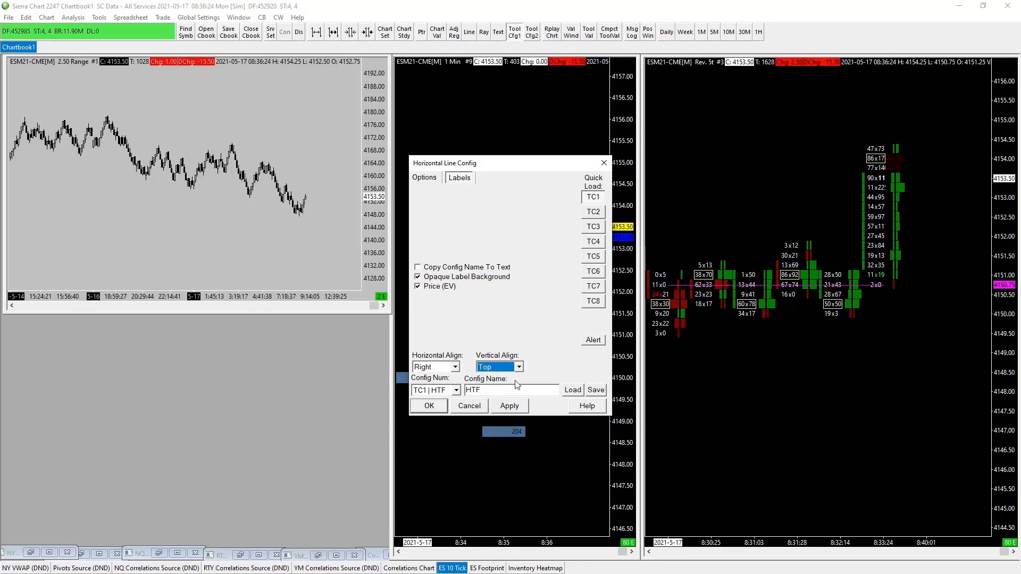
{"action": "left_click", "coordinate": [597, 390]}
{"action": "left_click", "coordinate": [509, 405]}
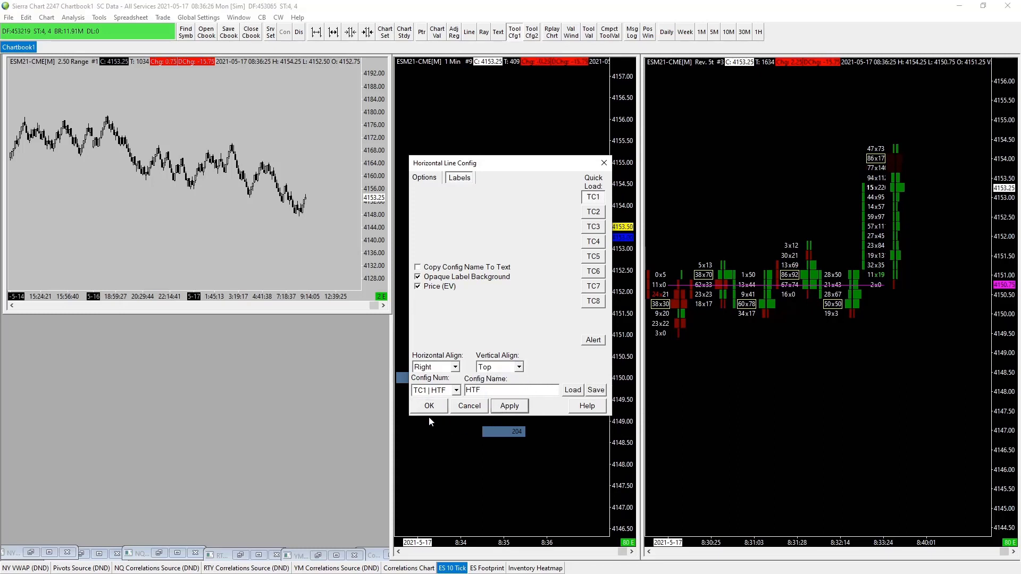
{"action": "left_click", "coordinate": [429, 407]}
{"action": "mouse_move", "coordinate": [207, 217]}
{"action": "left_mouse_down"}
{"action": "mouse_move", "coordinate": [193, 235]}
{"action": "mouse_move", "coordinate": [183, 218]}
{"action": "mouse_move", "coordinate": [186, 227]}
{"action": "left_mouse_up"}
{"action": "key", "text": "Escape"}
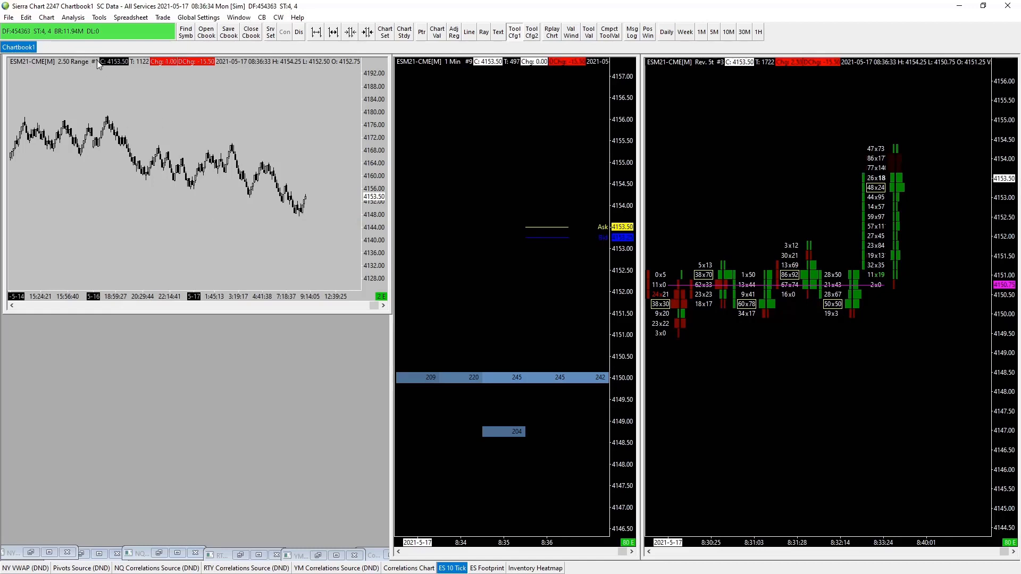
Step: Place green horizontal lines near 4159 and 4170 on the left range chart
{"action": "left_click_drag", "start_coordinate": [114, 197], "coordinate": [116, 180]}
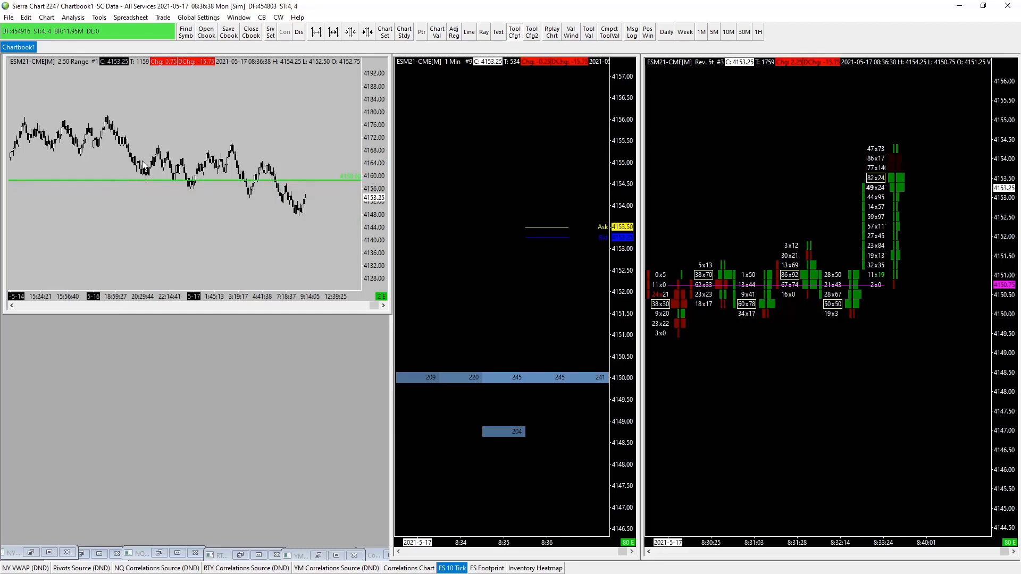
{"action": "left_click", "coordinate": [152, 142]}
{"action": "left_click_drag", "start_coordinate": [151, 142], "coordinate": [142, 147]}
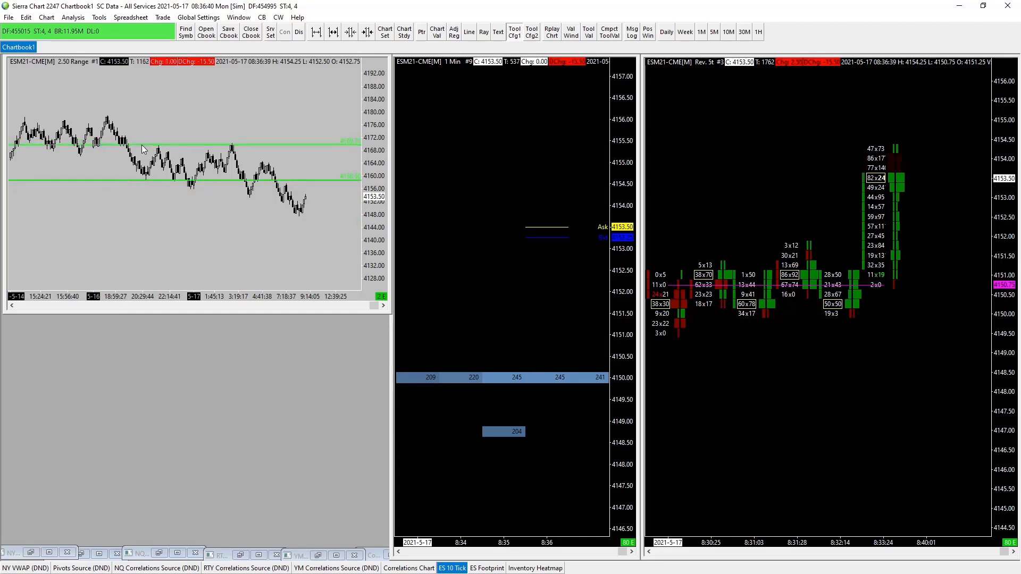
{"action": "right_click", "coordinate": [133, 209]}
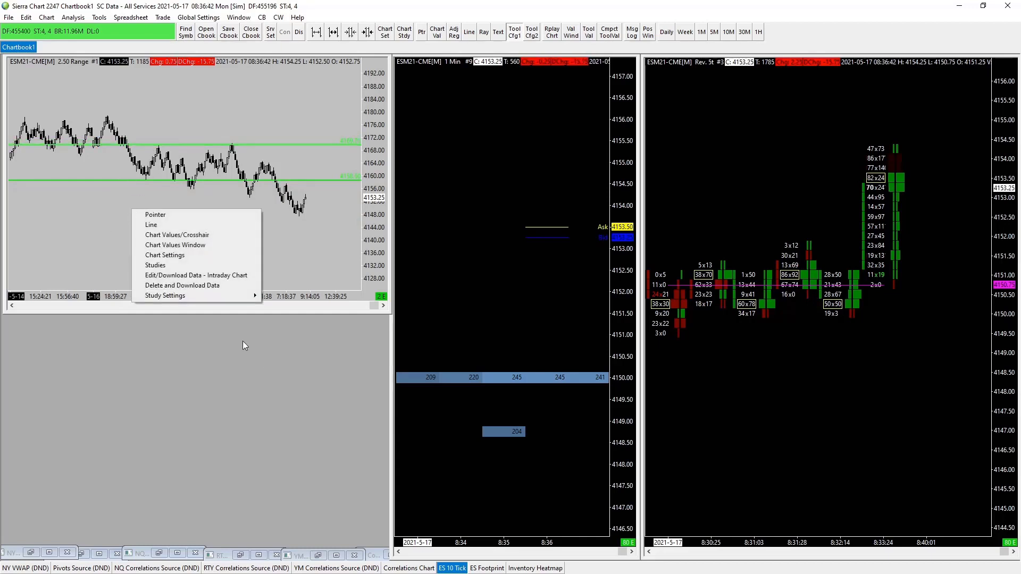
Step: Set the 1 Min heatmap chart's Copy Chart Drawings From Chart #'s to 1 and save
{"action": "right_click", "coordinate": [488, 324]}
{"action": "left_click", "coordinate": [495, 309]}
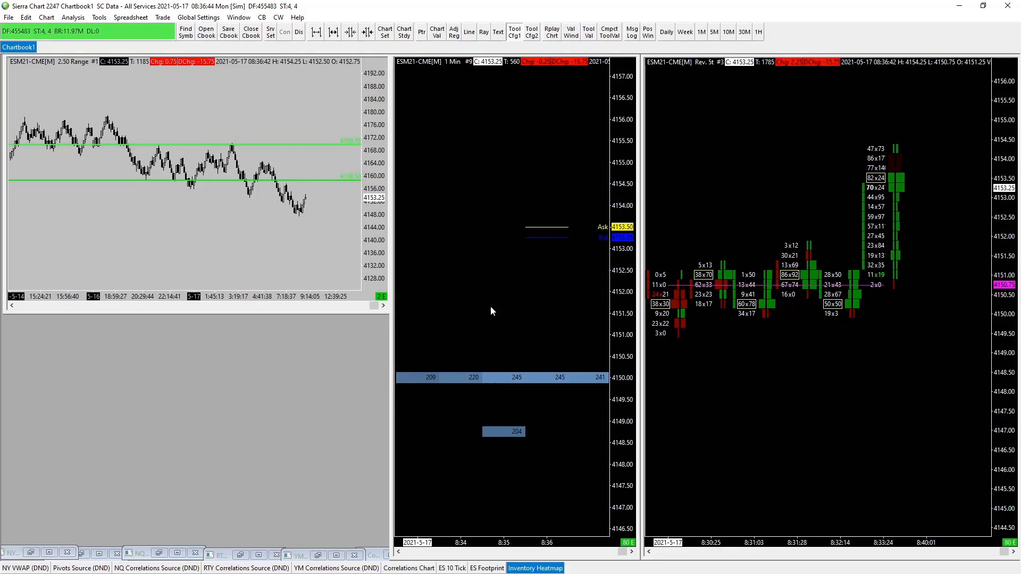
{"action": "right_click", "coordinate": [490, 305]}
{"action": "left_click", "coordinate": [539, 332]}
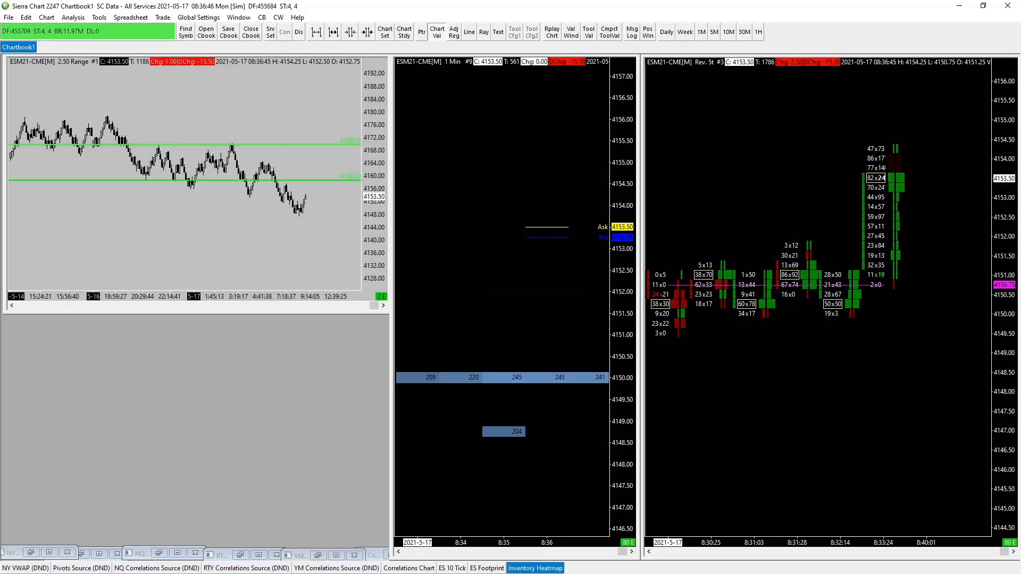
{"action": "key", "text": "F5"}
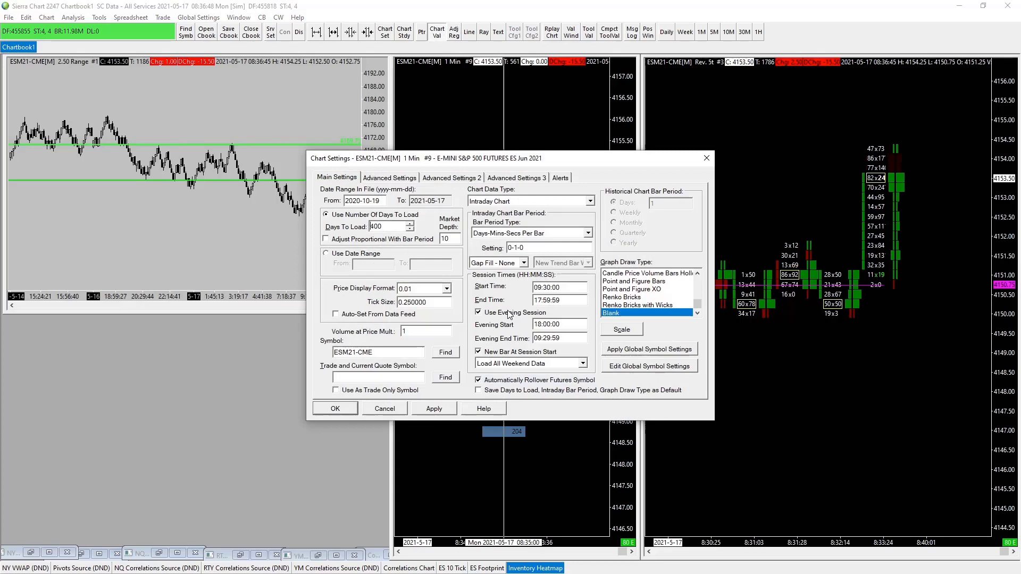
{"action": "left_click", "coordinate": [445, 179]}
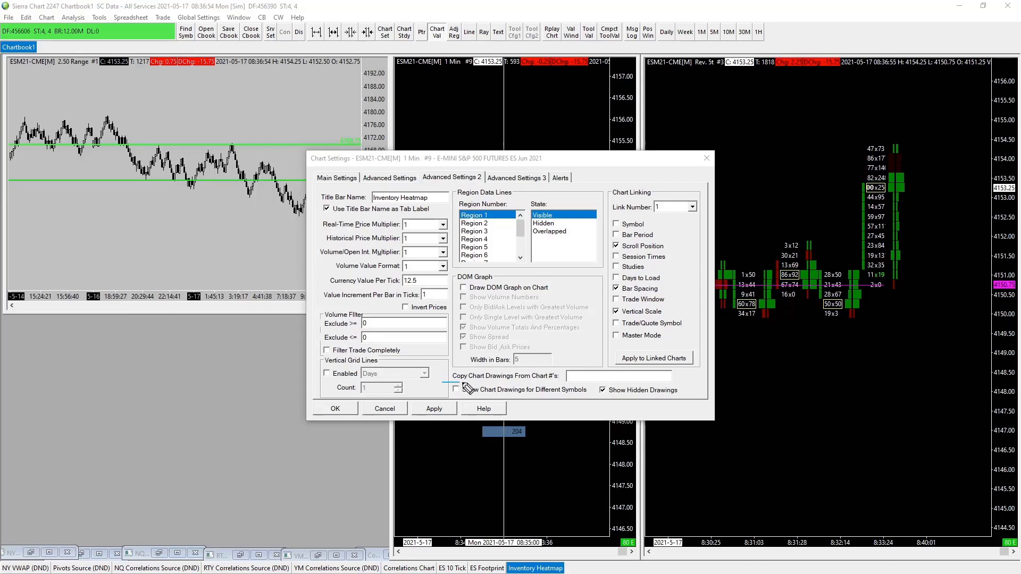
{"action": "left_click_drag", "start_coordinate": [467, 389], "coordinate": [568, 388]}
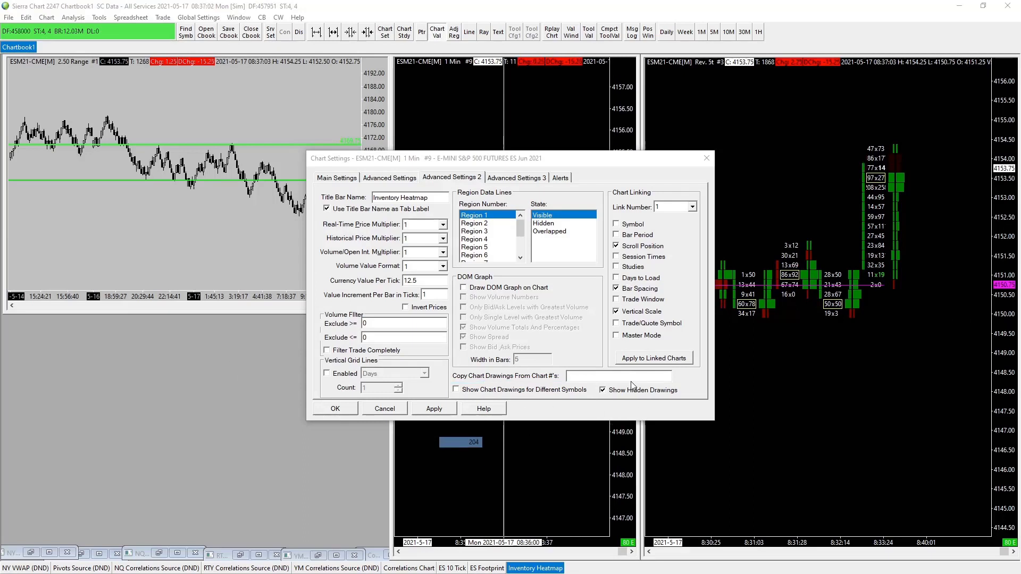
{"action": "left_click", "coordinate": [575, 378]}
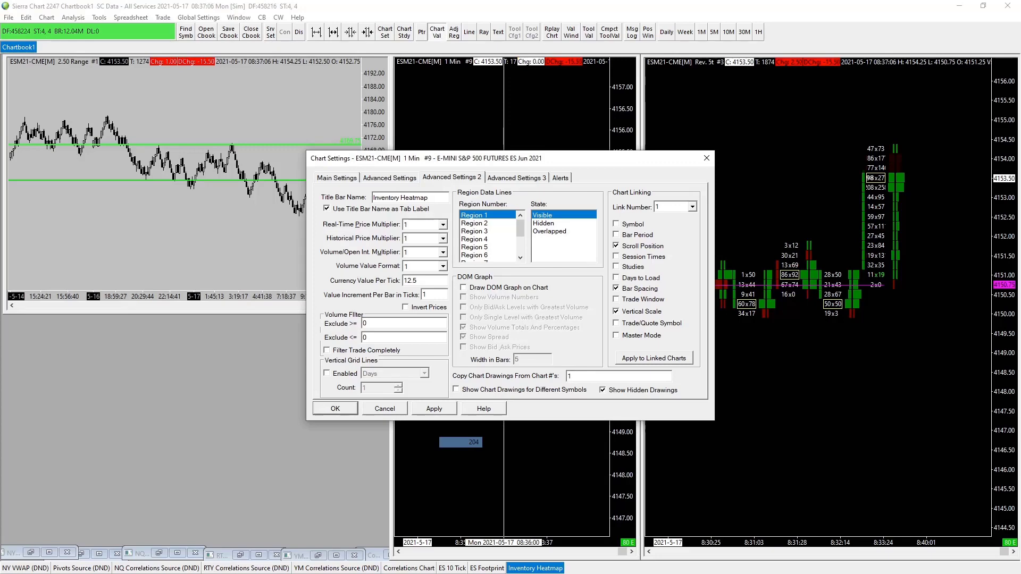
{"action": "left_click", "coordinate": [342, 414]}
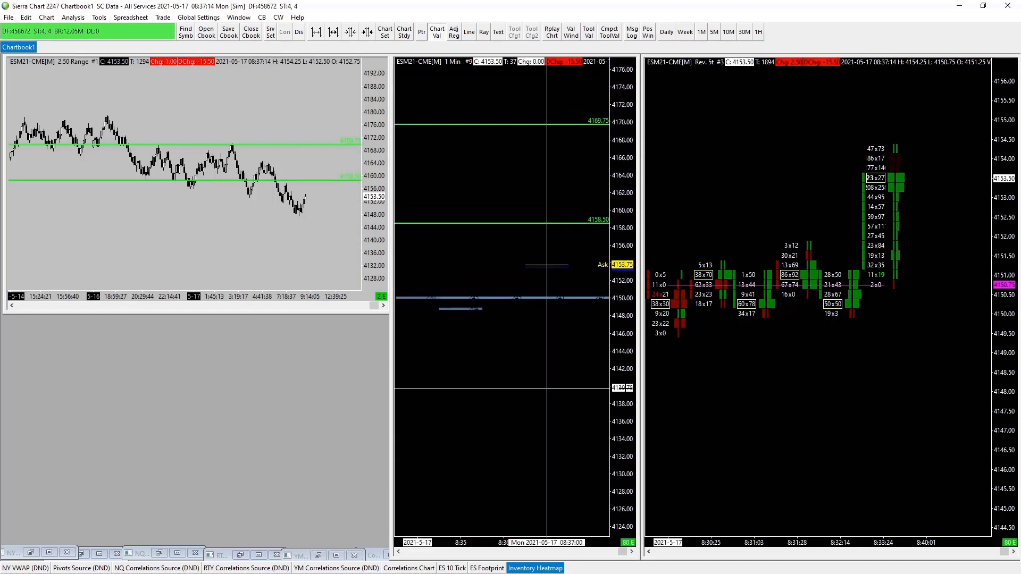
Step: Recheck the 1 Min chart's copy-drawings chart number in Advanced Settings 2 and apply
{"action": "key", "text": "F5"}
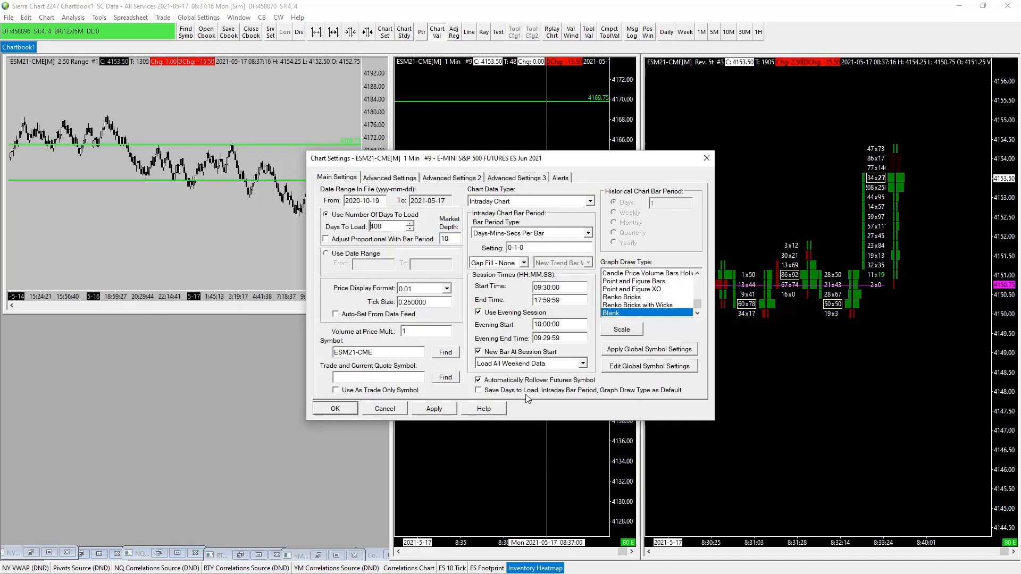
{"action": "left_click", "coordinate": [451, 177]}
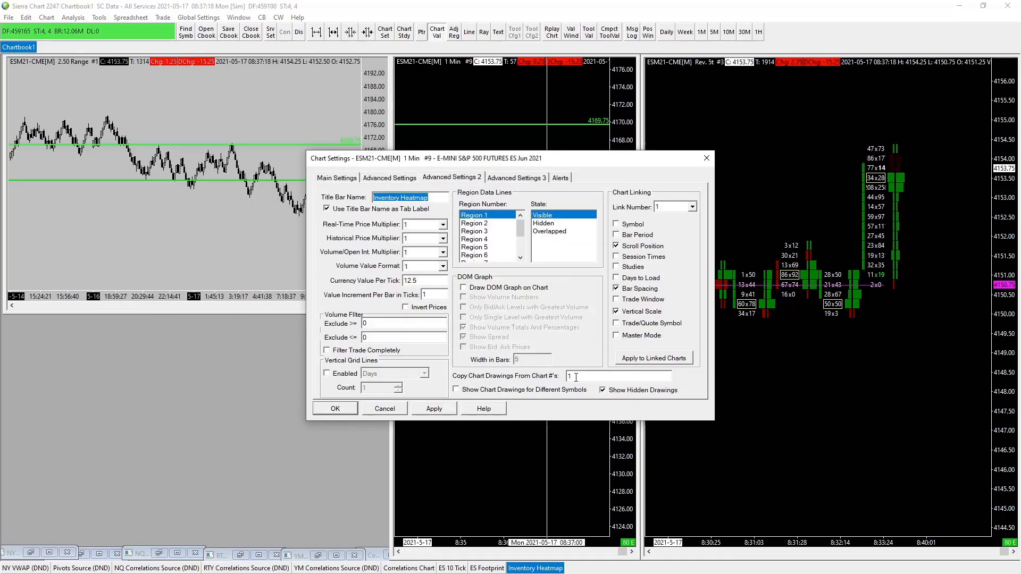
{"action": "left_click", "coordinate": [576, 377]}
{"action": "left_click", "coordinate": [433, 408]}
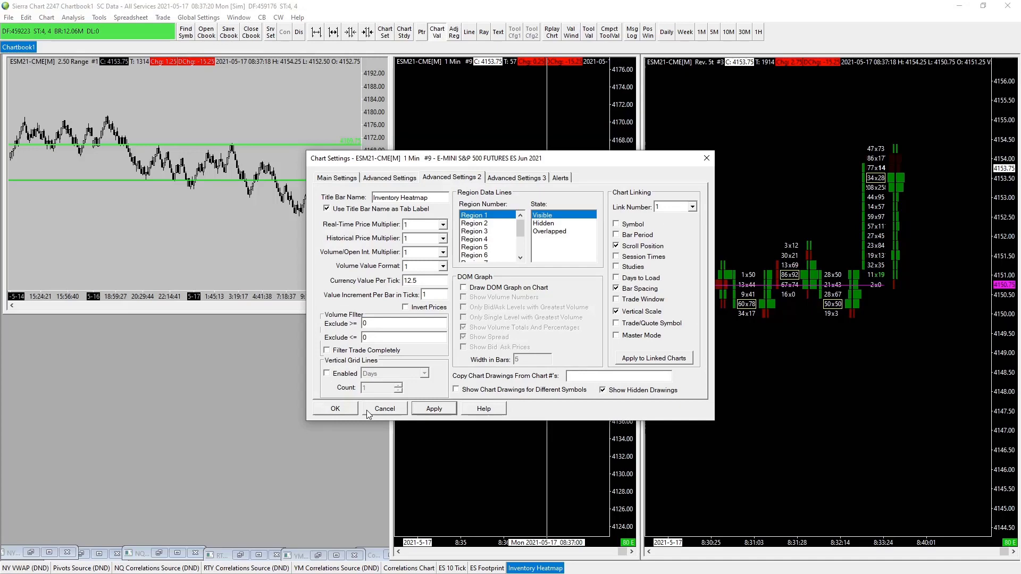
{"action": "left_click", "coordinate": [346, 409]}
Step: Make the ES Footprint chart copy drawings from chart 1 and save its settings
{"action": "left_click", "coordinate": [839, 362]}
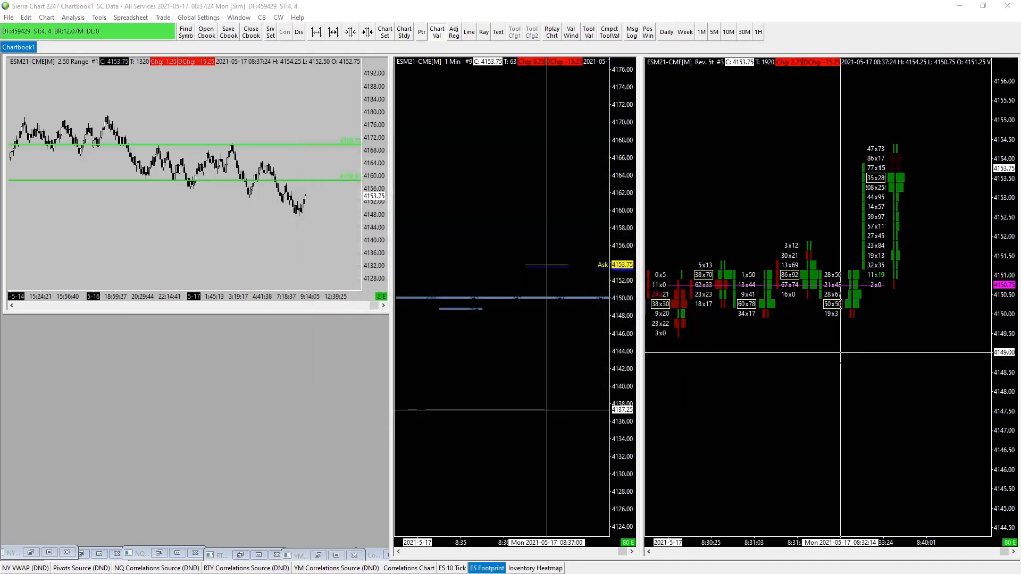
{"action": "key", "text": "F5"}
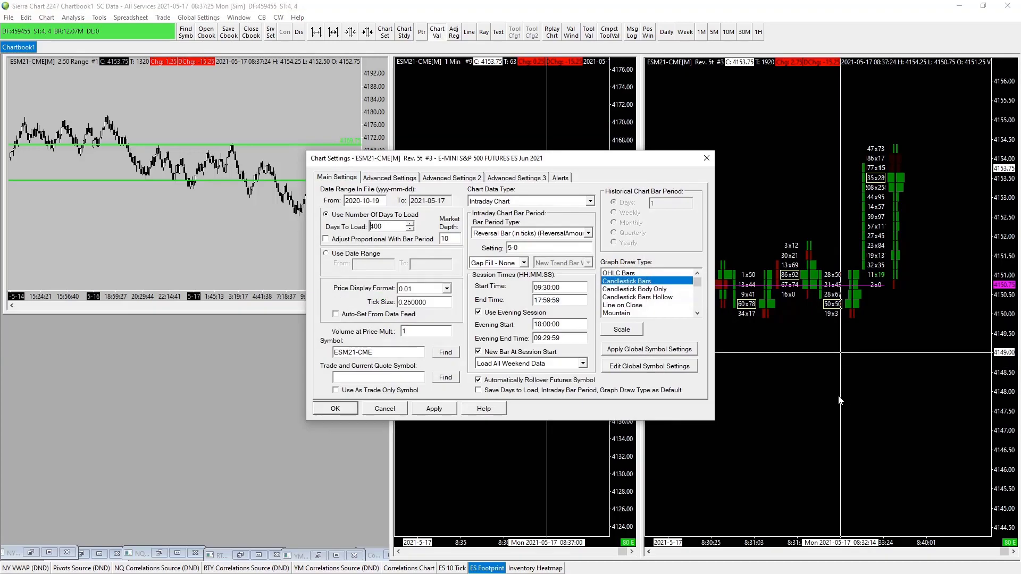
{"action": "left_click", "coordinate": [449, 178]}
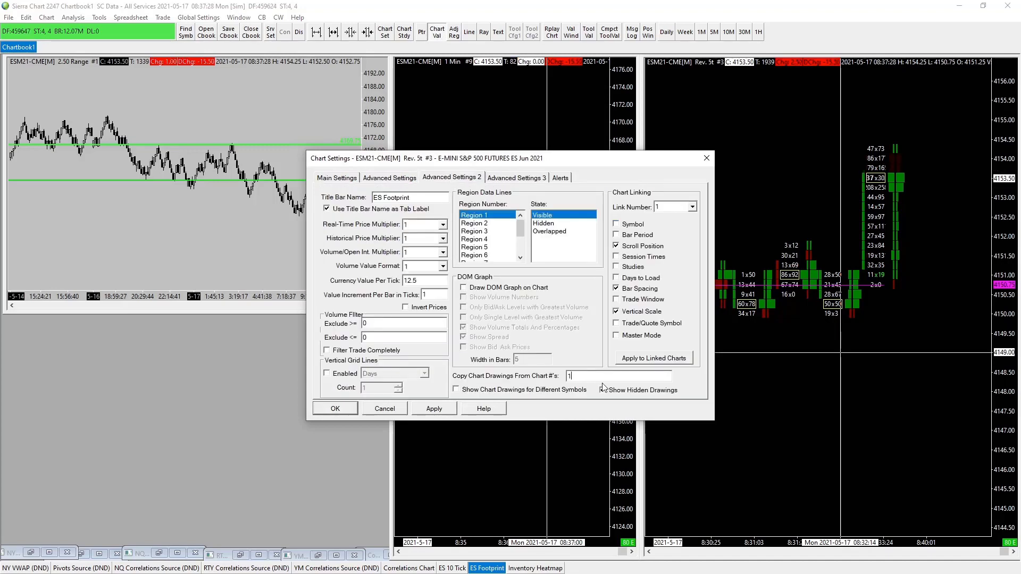
{"action": "left_click", "coordinate": [344, 414]}
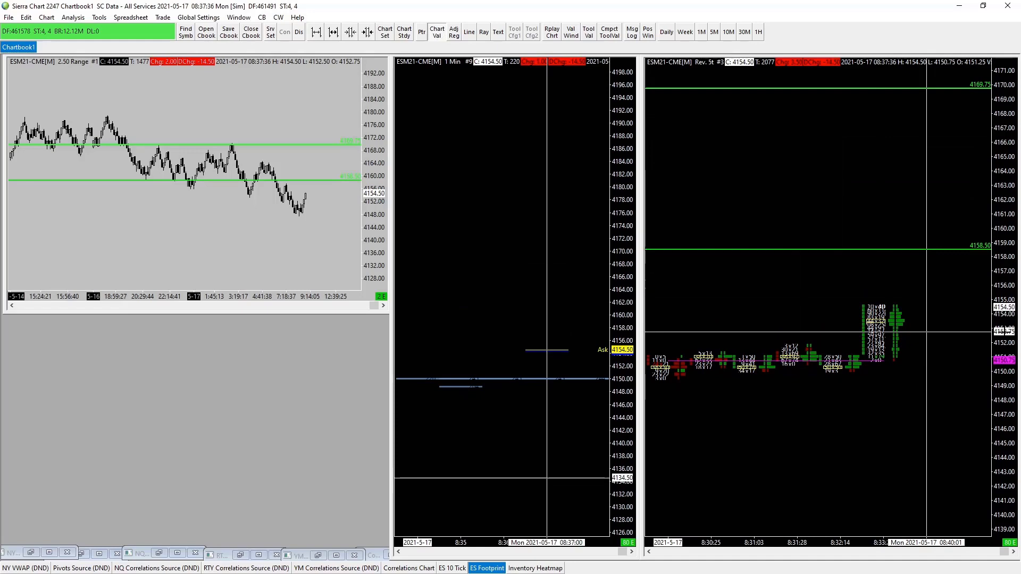
Step: Erase the green horizontal lines from the left ES 10 Tick chart via the Tools menu
{"action": "left_click", "coordinate": [226, 244]}
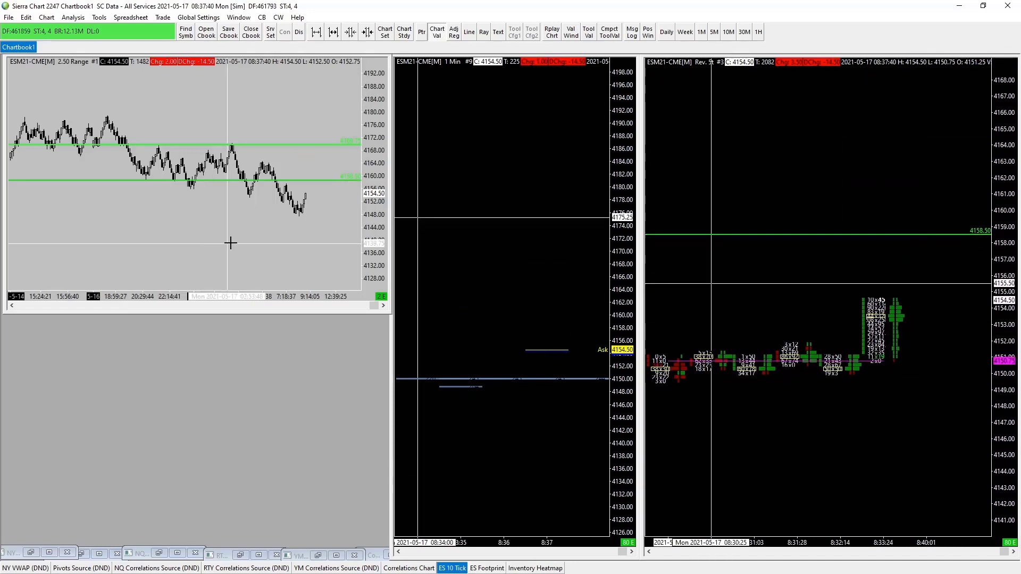
{"action": "left_click", "coordinate": [99, 18]}
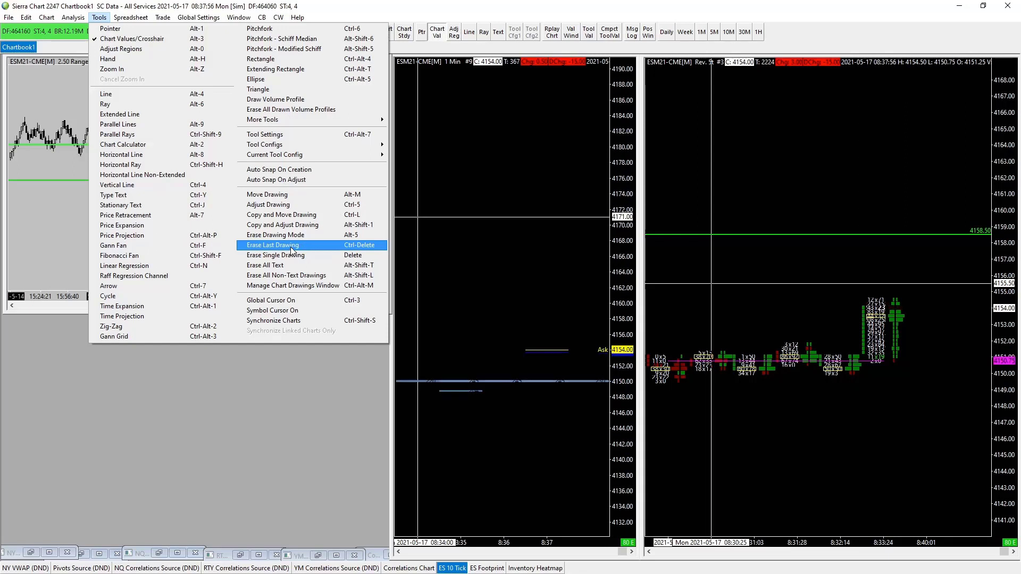
{"action": "left_click", "coordinate": [253, 237]}
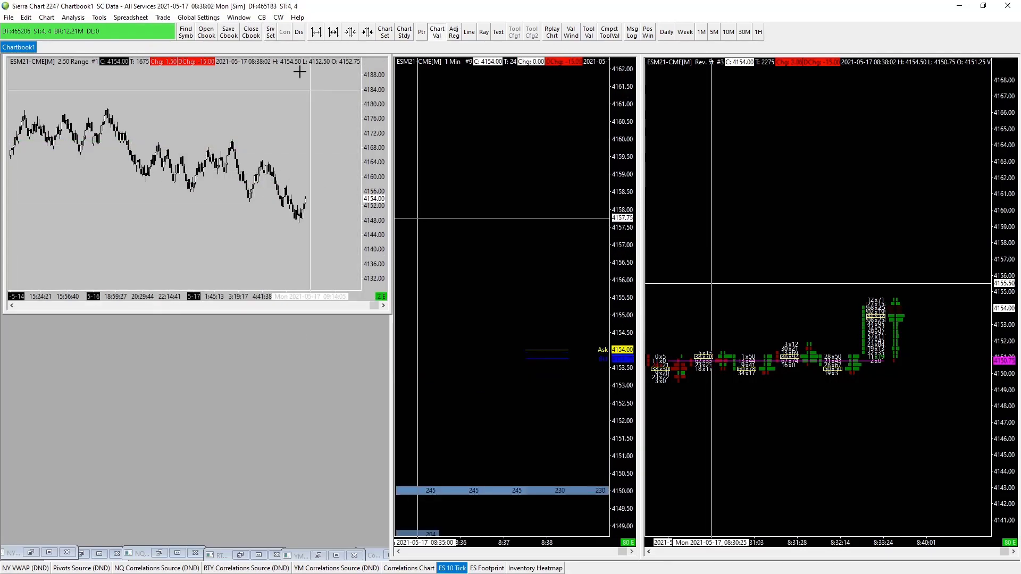
Step: Browse the Trade menu, then open and close Global Settings' keyboard shortcut customisation
{"action": "left_click", "coordinate": [166, 18]}
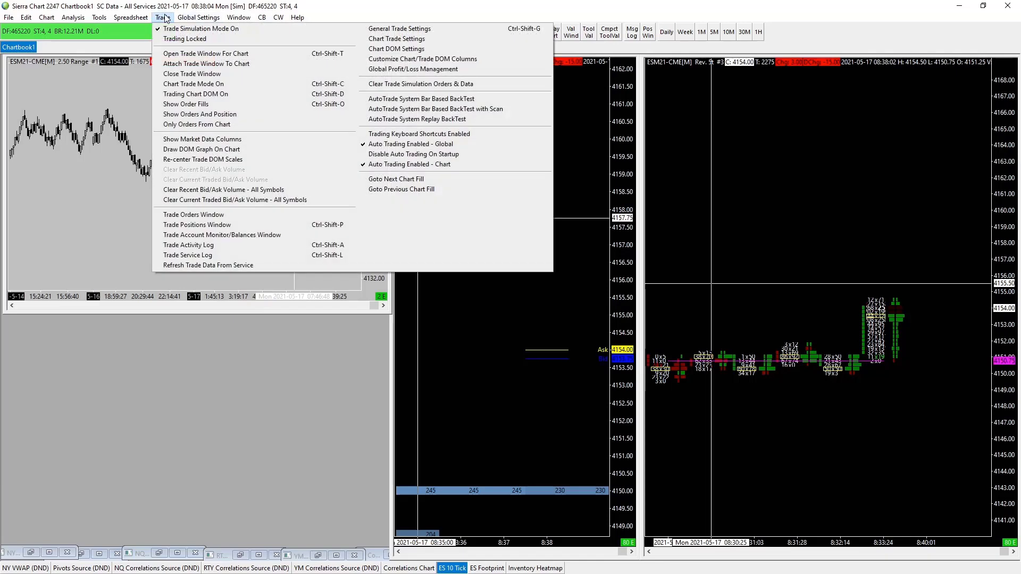
{"action": "mouse_move", "coordinate": [140, 20]}
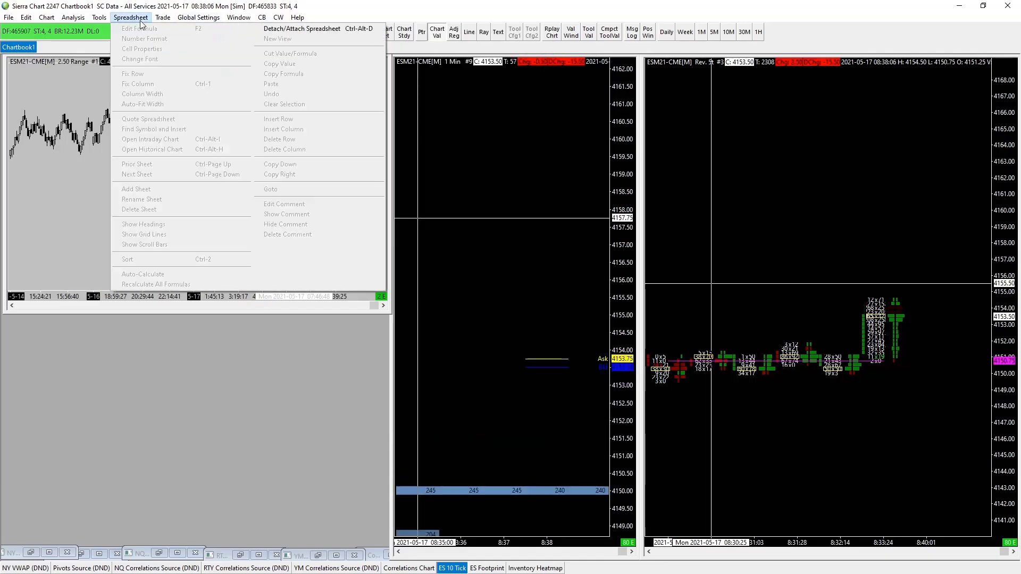
{"action": "left_click", "coordinate": [88, 200]}
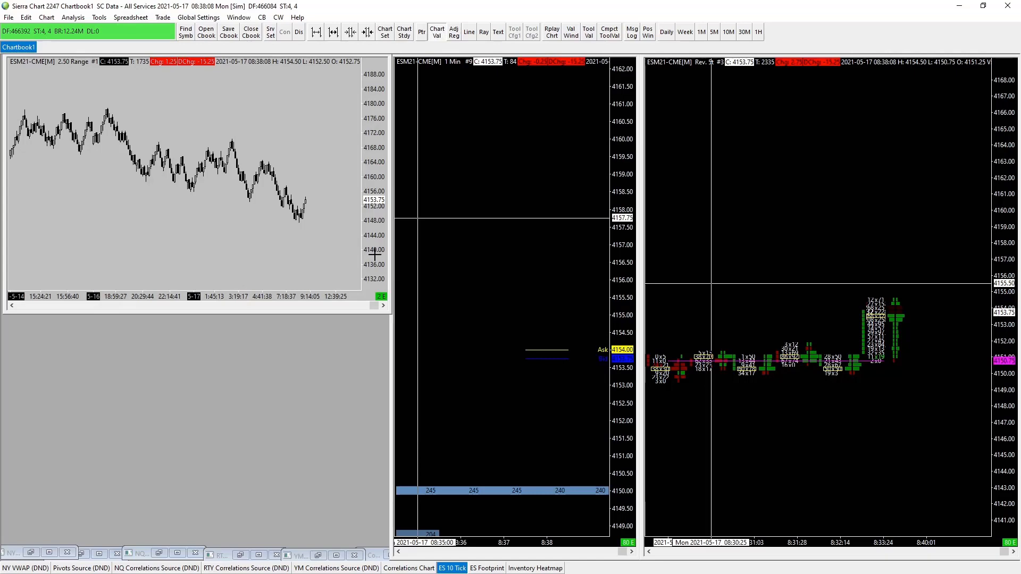
{"action": "left_click", "coordinate": [191, 19]}
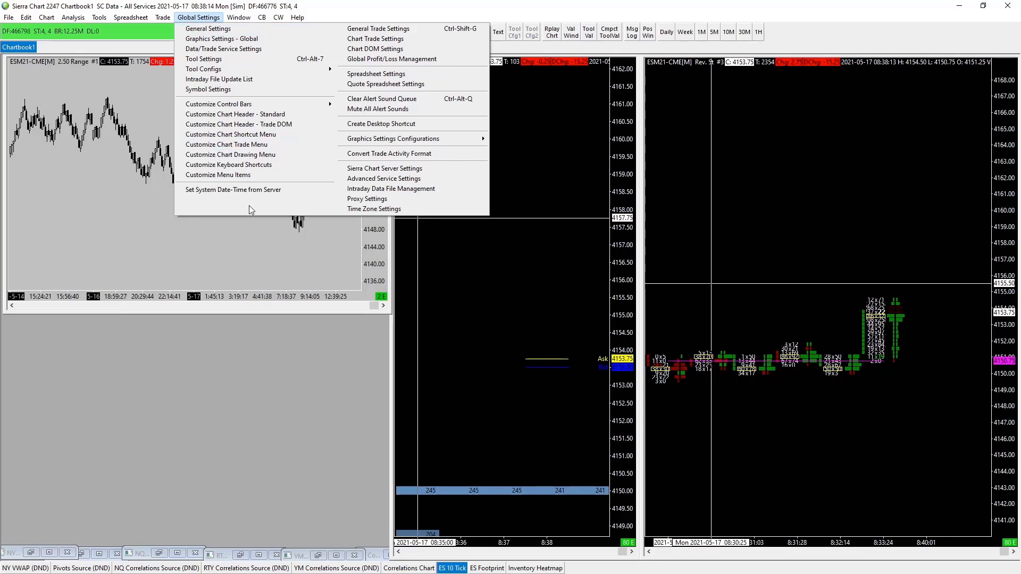
{"action": "left_click", "coordinate": [236, 167]}
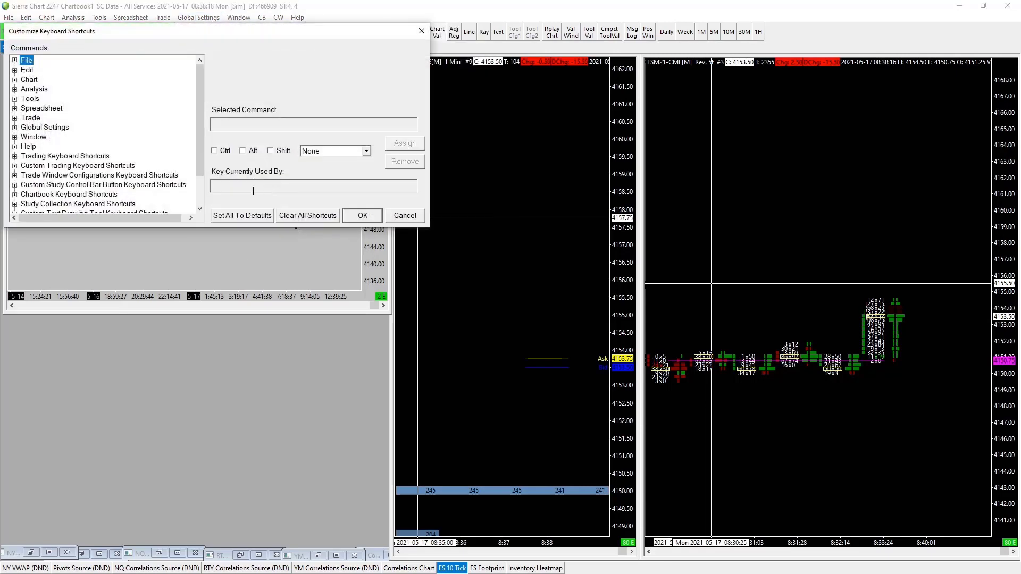
{"action": "left_click", "coordinate": [362, 215]}
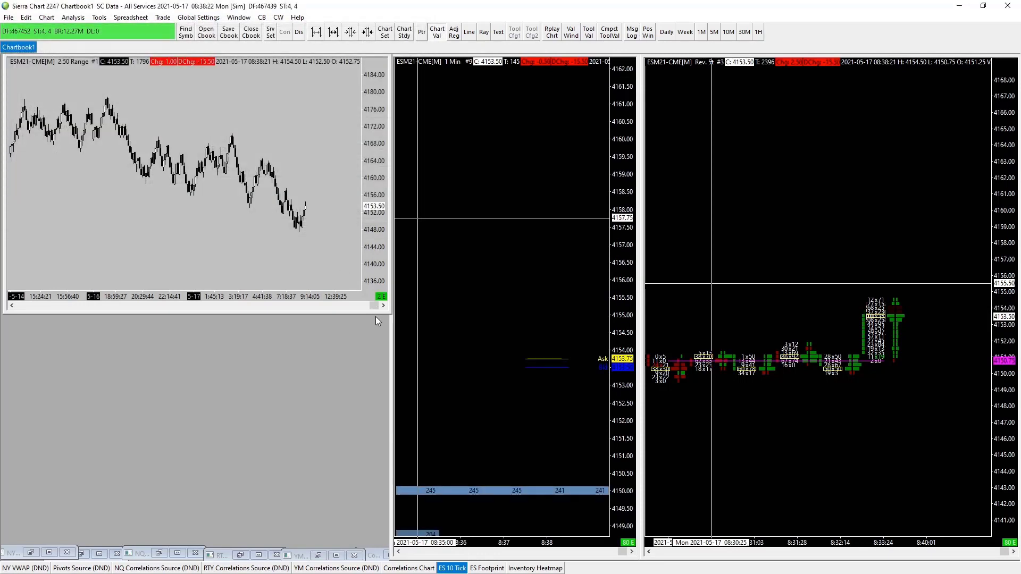
Step: Maximize the 2.50 Range chart and unhide VWAP, 5 Day, Visible Bars, Session Profiles and Daily OHLC studies
{"action": "key", "text": "ctrl+m"}
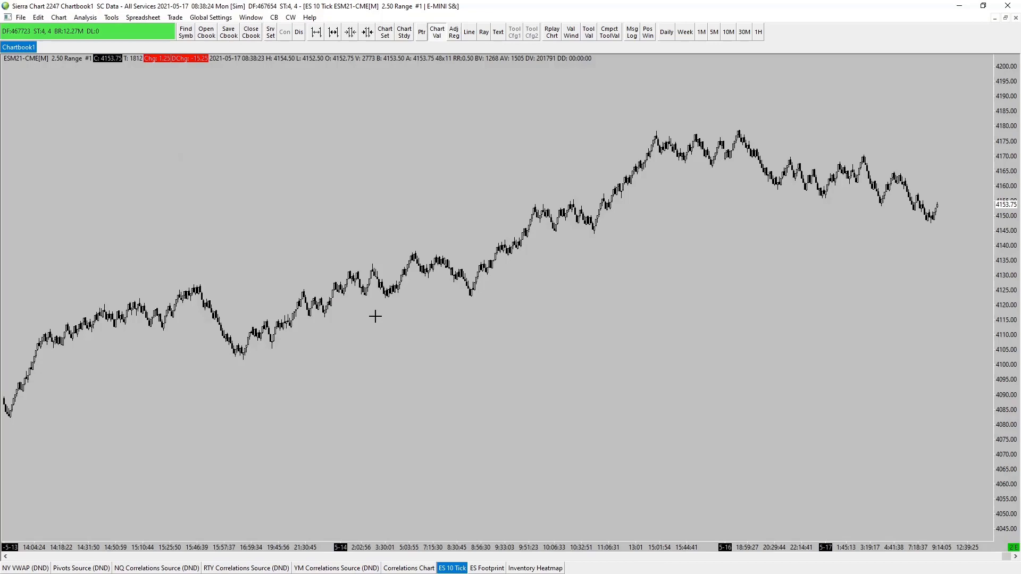
{"action": "key", "text": "F6"}
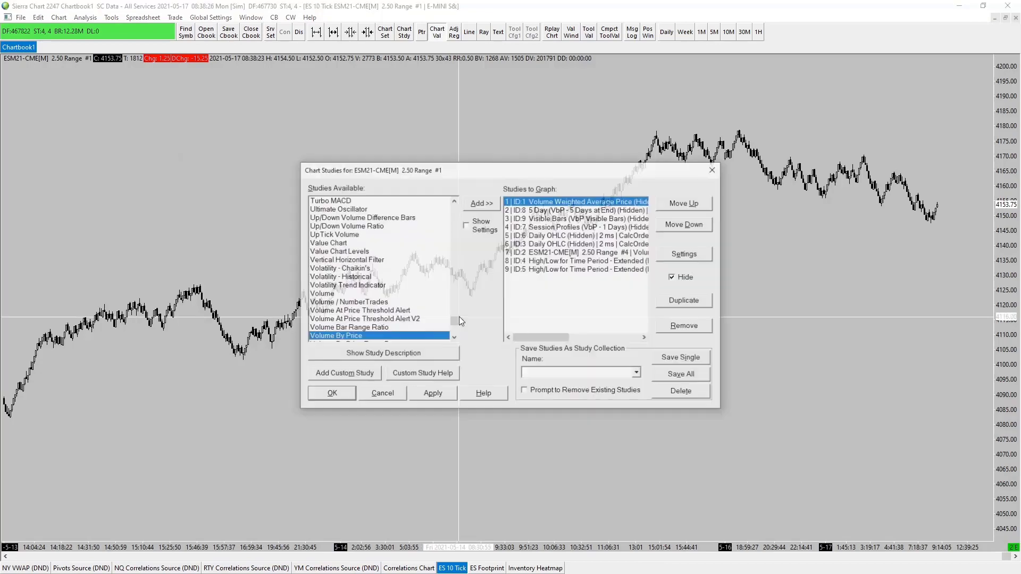
{"action": "left_click", "coordinate": [675, 278]}
{"action": "left_click", "coordinate": [628, 211]}
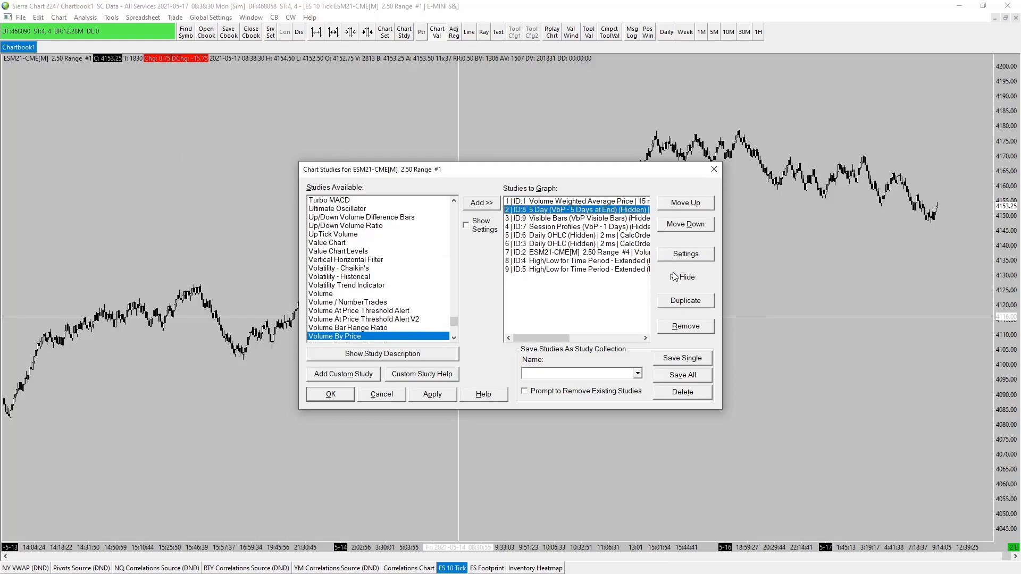
{"action": "left_click", "coordinate": [673, 276]}
{"action": "left_click", "coordinate": [632, 218]}
{"action": "left_click", "coordinate": [673, 277]}
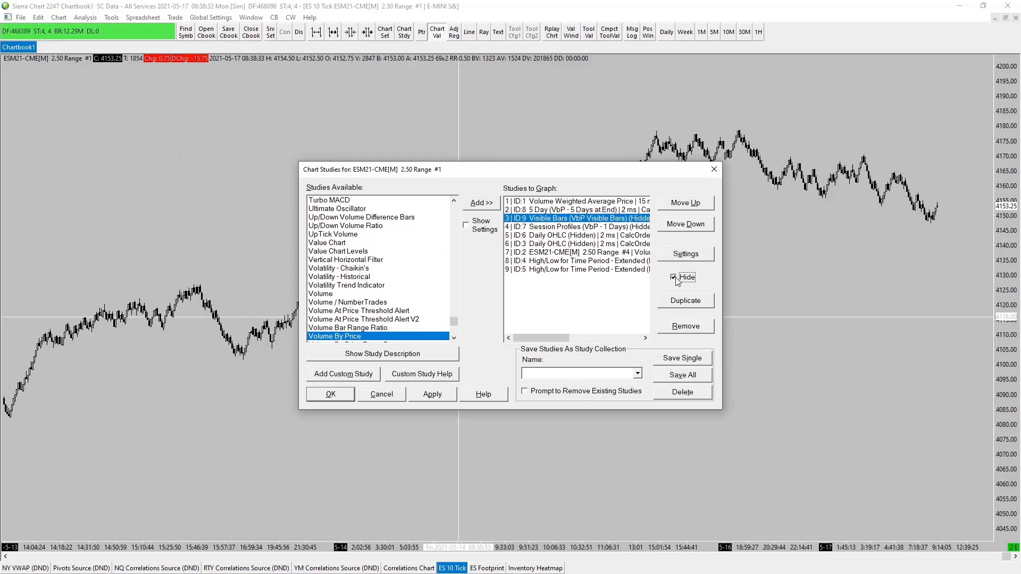
{"action": "left_click", "coordinate": [626, 228]}
{"action": "left_click", "coordinate": [673, 277]}
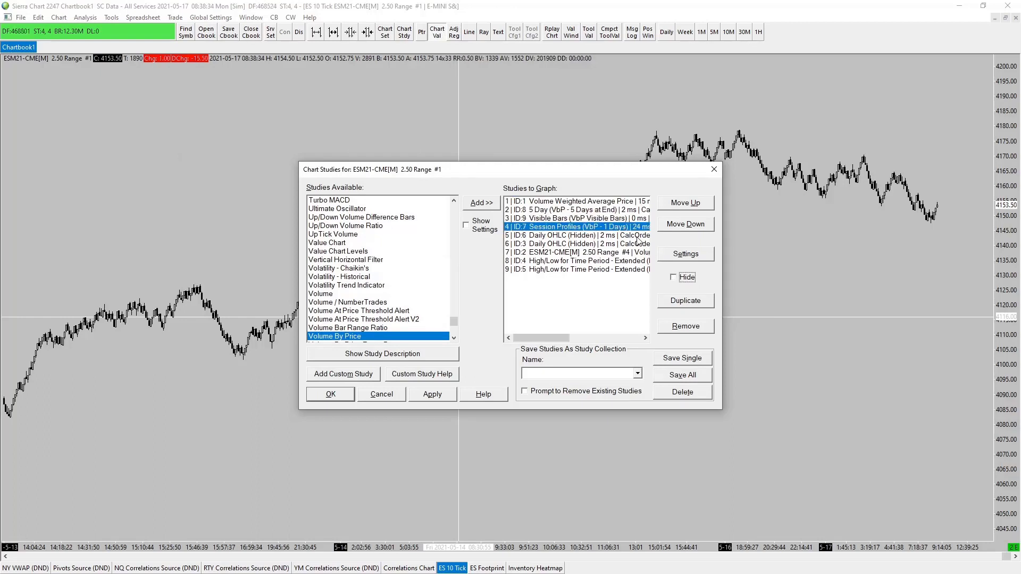
{"action": "left_click", "coordinate": [640, 236]}
{"action": "left_click", "coordinate": [674, 278]}
{"action": "left_click", "coordinate": [639, 244]}
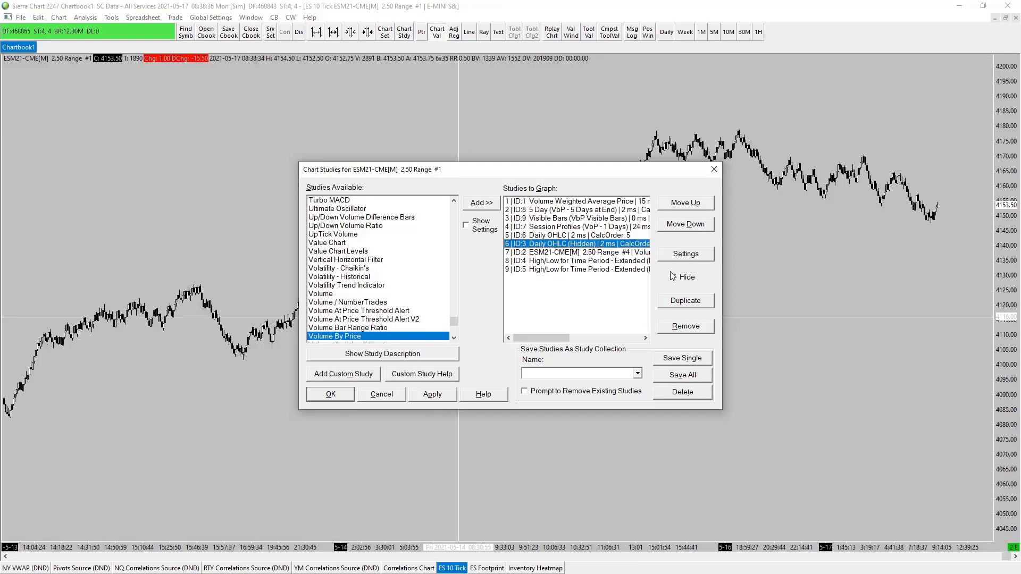
{"action": "left_click", "coordinate": [673, 277]}
Step: Unhide both High/Low for Time Period studies, apply and OK, and rescale the price axis
{"action": "left_click", "coordinate": [625, 253]}
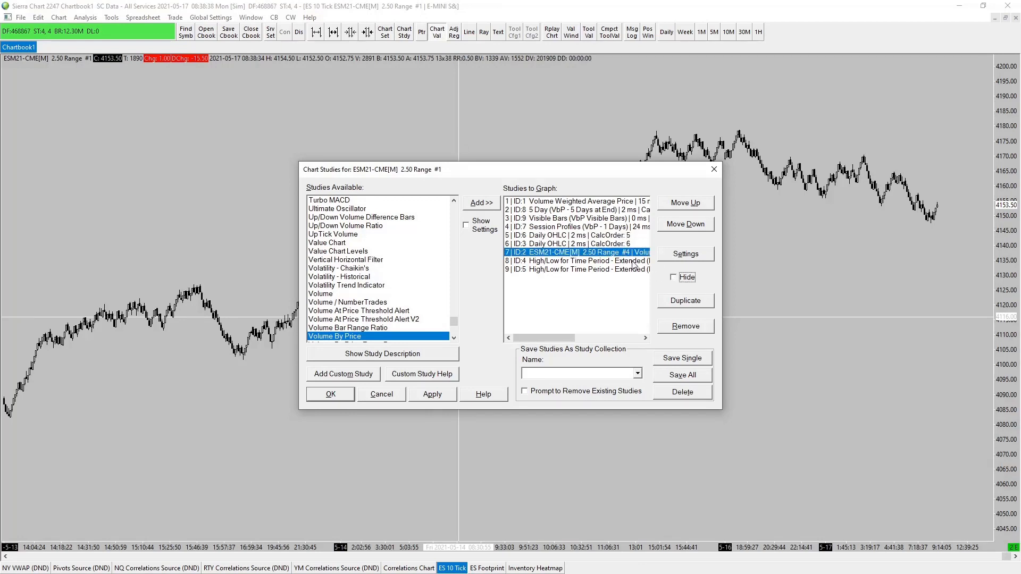
{"action": "left_click", "coordinate": [631, 261]}
{"action": "left_click", "coordinate": [672, 278]}
{"action": "left_click", "coordinate": [638, 269]}
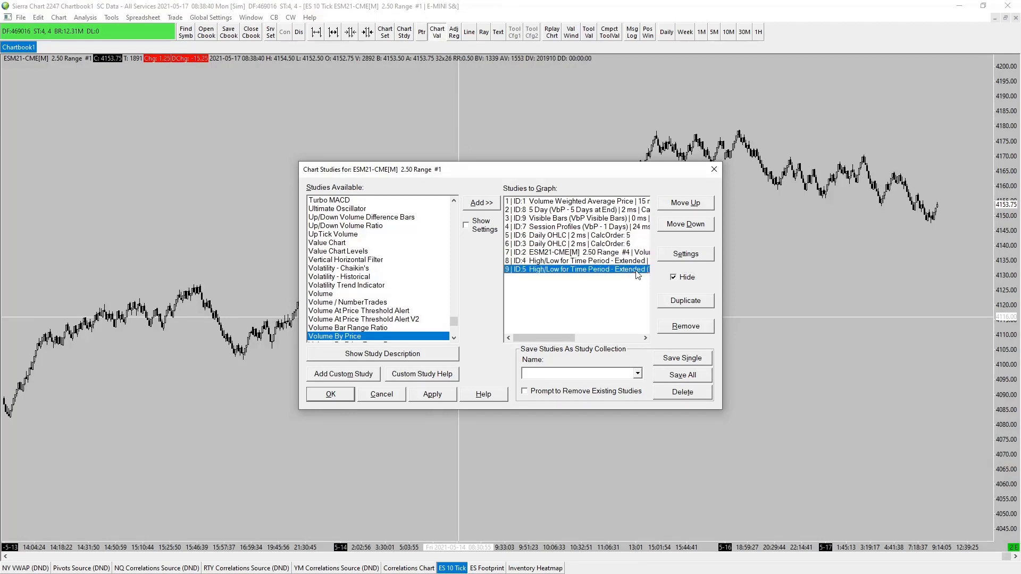
{"action": "left_click", "coordinate": [673, 278]}
{"action": "left_click", "coordinate": [442, 400]}
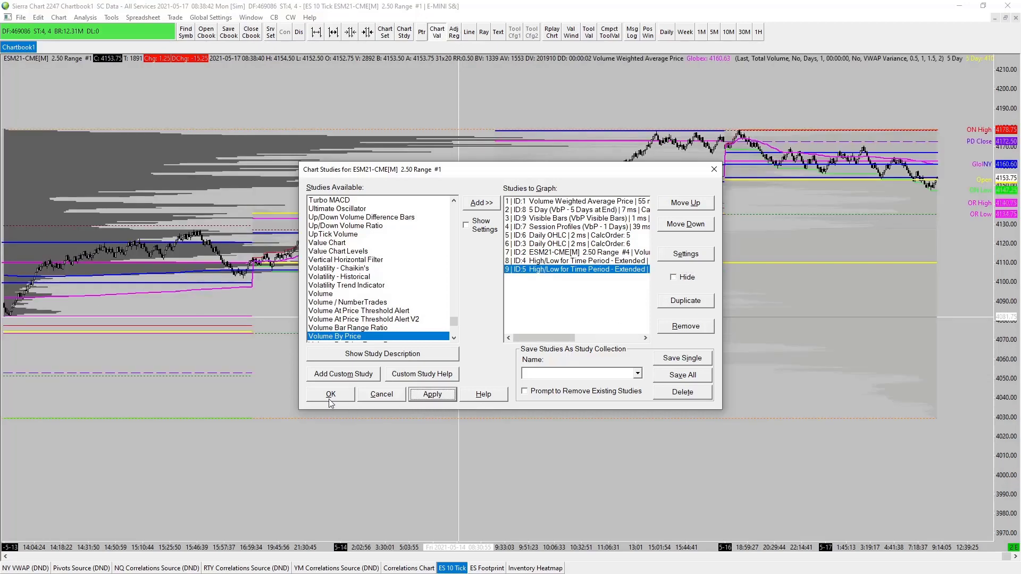
{"action": "left_click", "coordinate": [330, 395]}
{"action": "left_click_drag", "start_coordinate": [1008, 291], "coordinate": [1009, 414]}
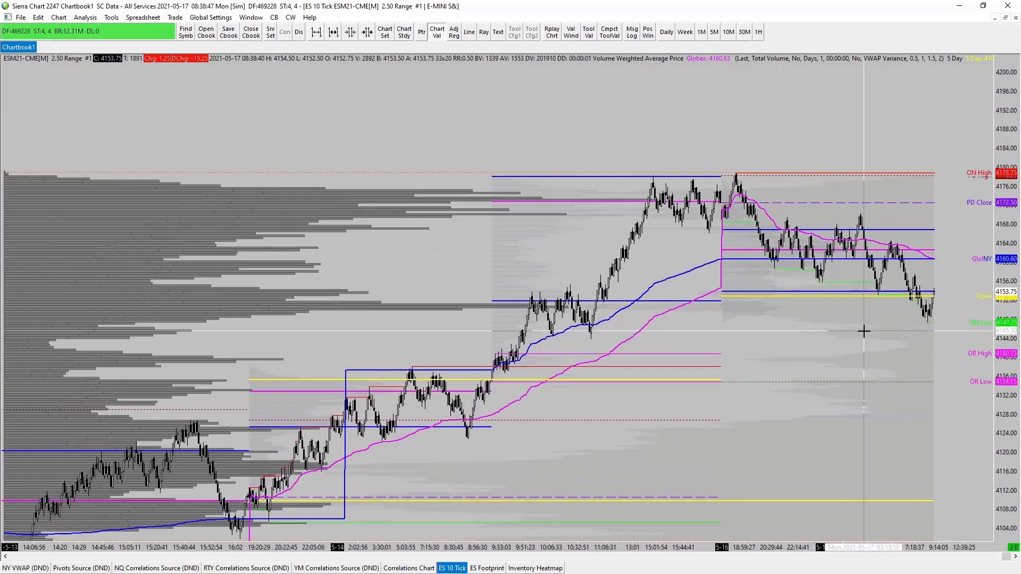
{"action": "left_click_drag", "start_coordinate": [757, 551], "coordinate": [851, 551]}
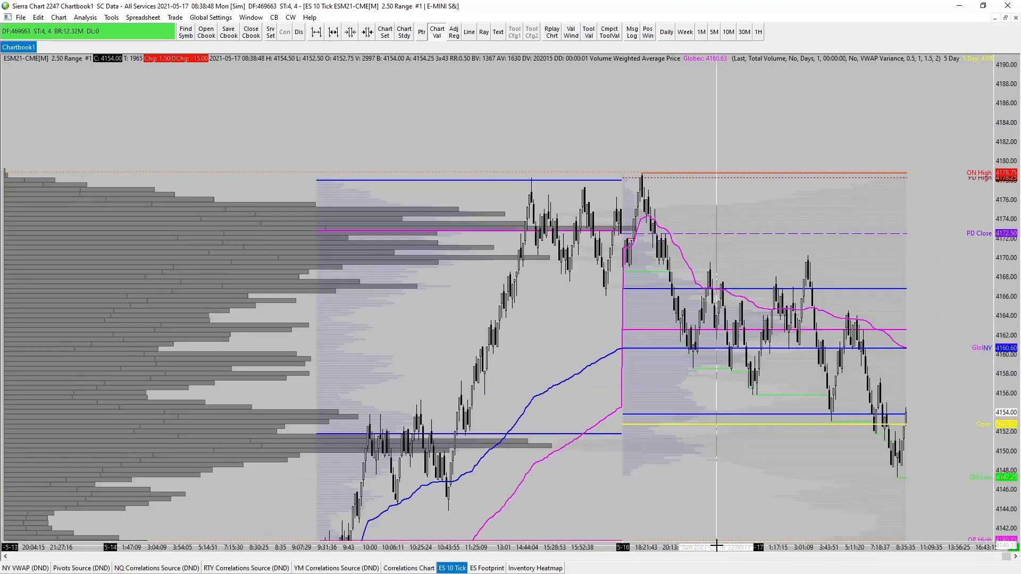
{"action": "left_click_drag", "start_coordinate": [1005, 404], "coordinate": [1001, 279]}
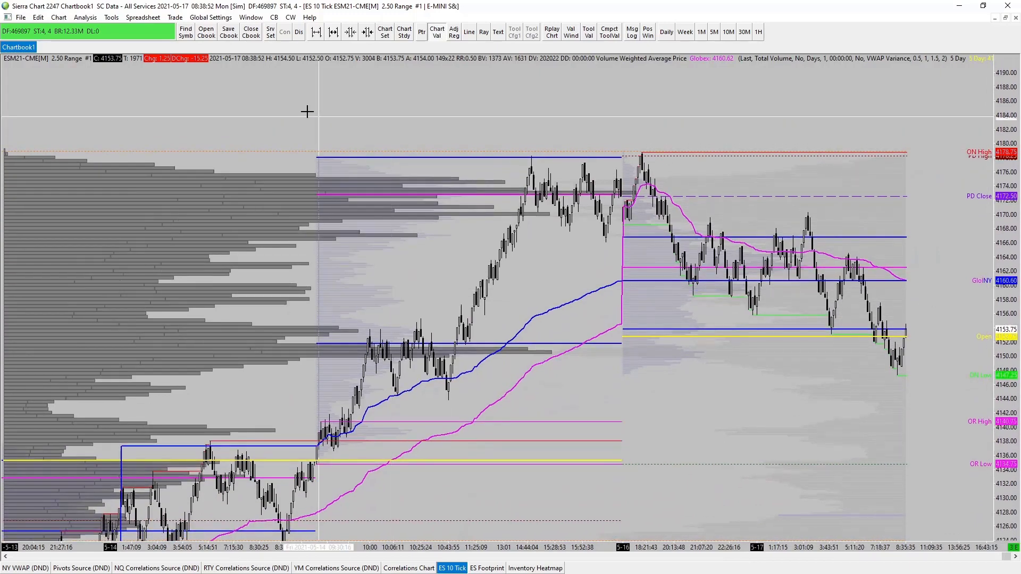
Step: Apply Analysis > Clean Chart, then close the Analysis menu without unhiding studies
{"action": "left_click", "coordinate": [84, 17]}
{"action": "left_click", "coordinate": [106, 98]}
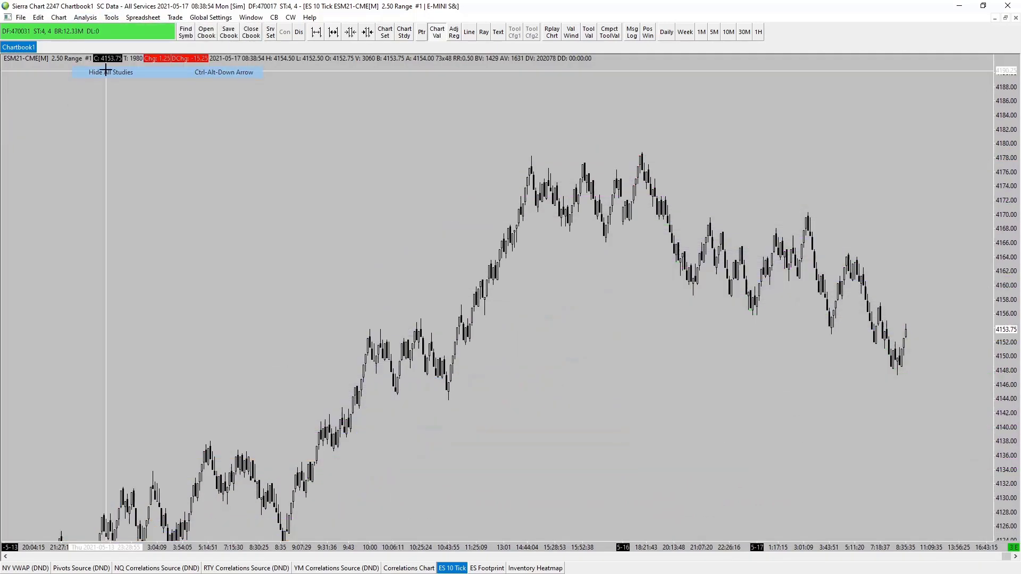
{"action": "left_click", "coordinate": [85, 17]}
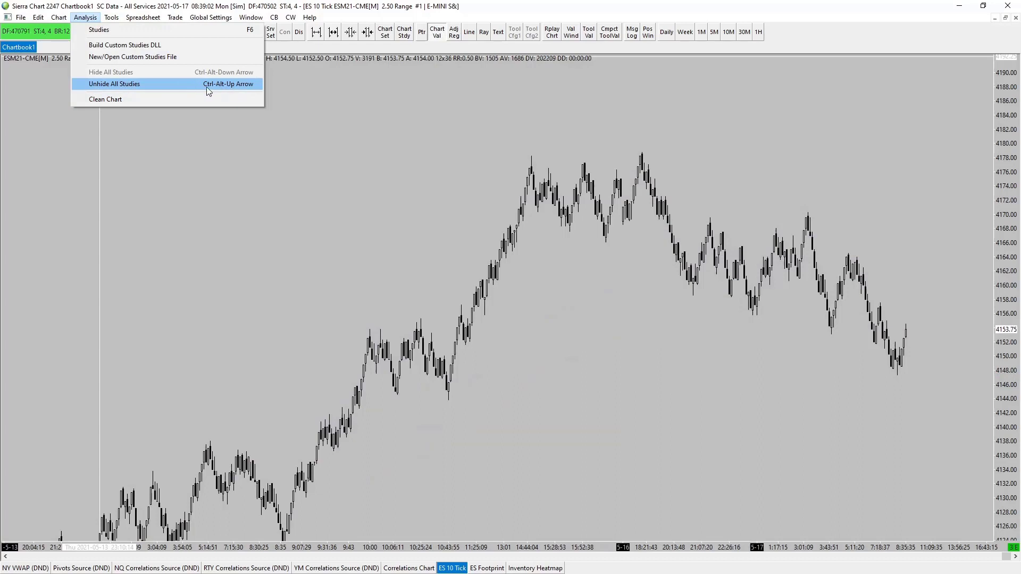
{"action": "left_click", "coordinate": [237, 88]}
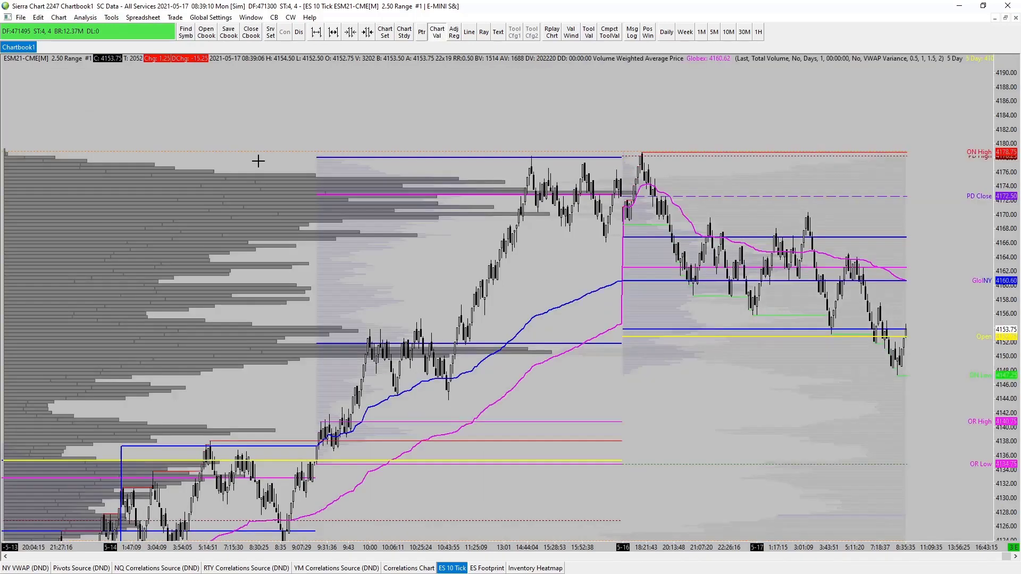
Step: In Global Settings keyboard shortcuts, assign Ctrl+Alt+Space to the Trading 'Flatten and Cancel' command
{"action": "left_click", "coordinate": [218, 20]}
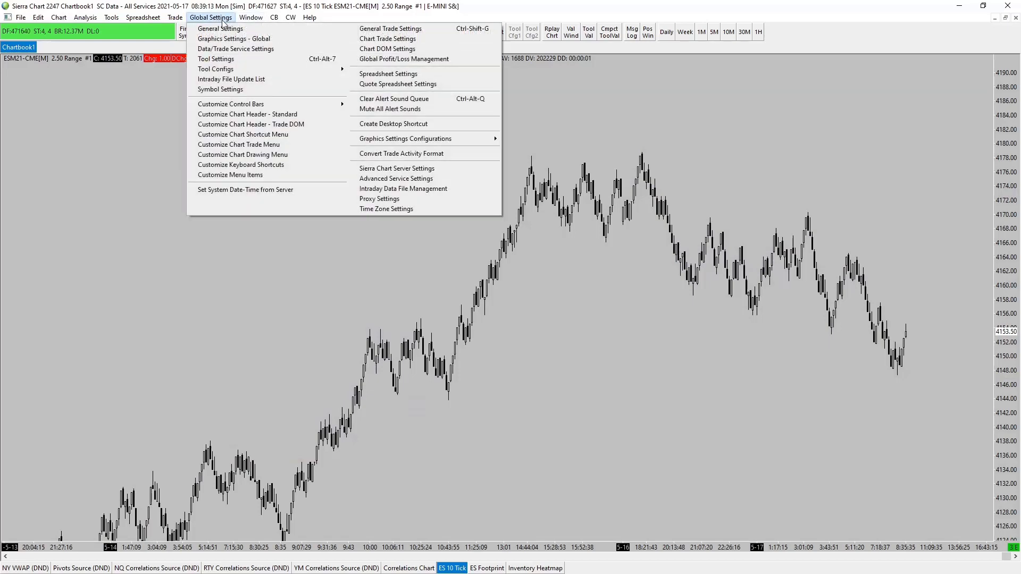
{"action": "left_click", "coordinate": [244, 164]}
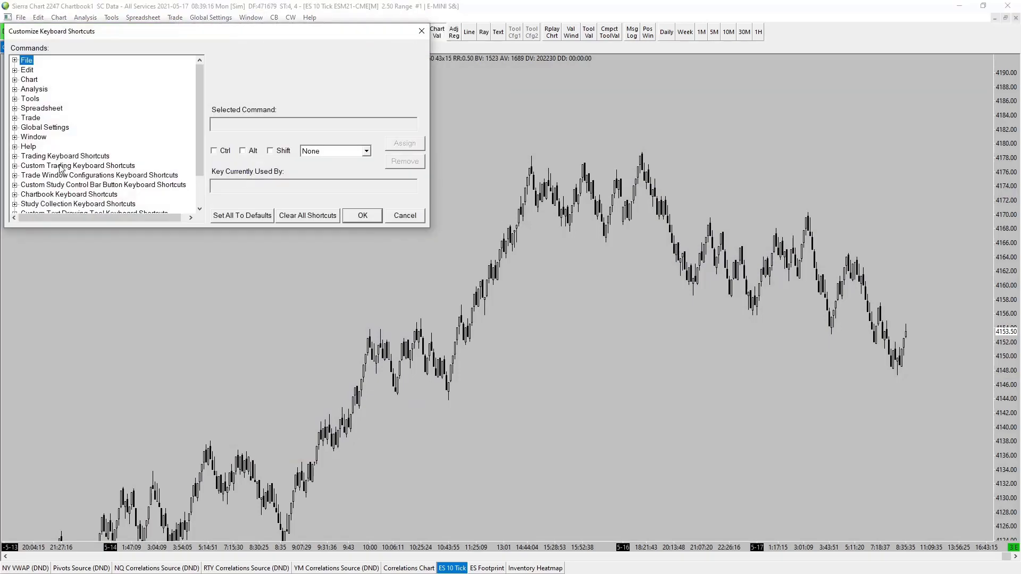
{"action": "scroll", "coordinate": [84, 158], "scroll_direction": "down", "scroll_amount": 2}
{"action": "scroll", "coordinate": [47, 103], "scroll_direction": "up", "scroll_amount": 2}
{"action": "left_click", "coordinate": [15, 89]}
{"action": "left_click", "coordinate": [15, 89]}
{"action": "left_click", "coordinate": [15, 157]}
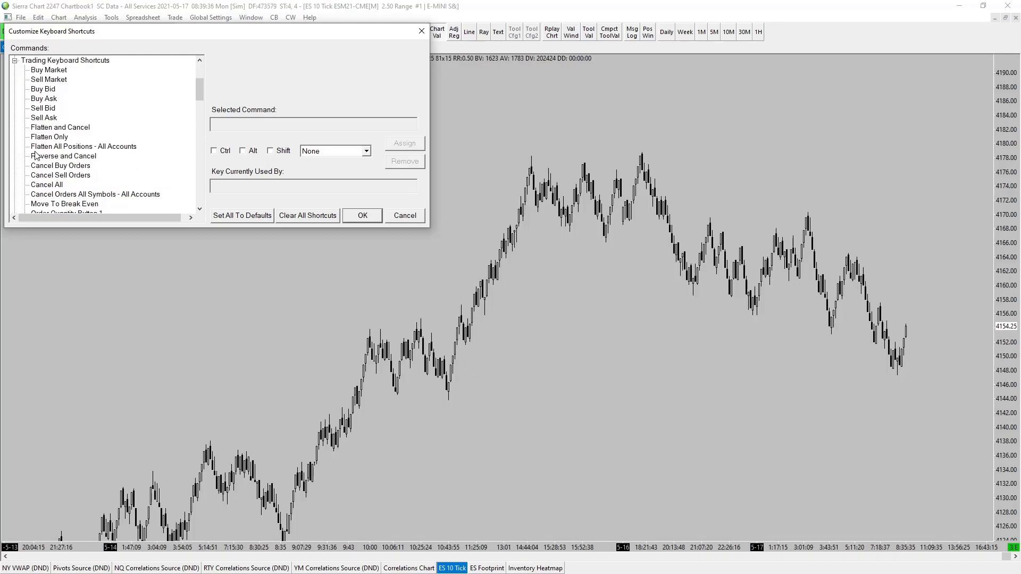
{"action": "left_click", "coordinate": [59, 131]}
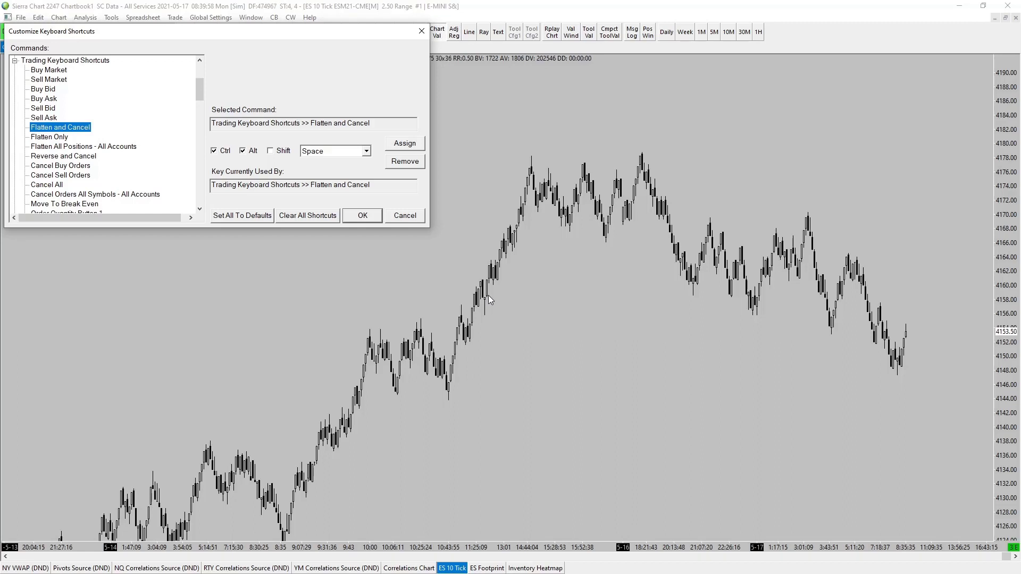
Step: Save the keyboard shortcut settings and close the shortcut dialog
{"action": "left_click", "coordinate": [362, 215]}
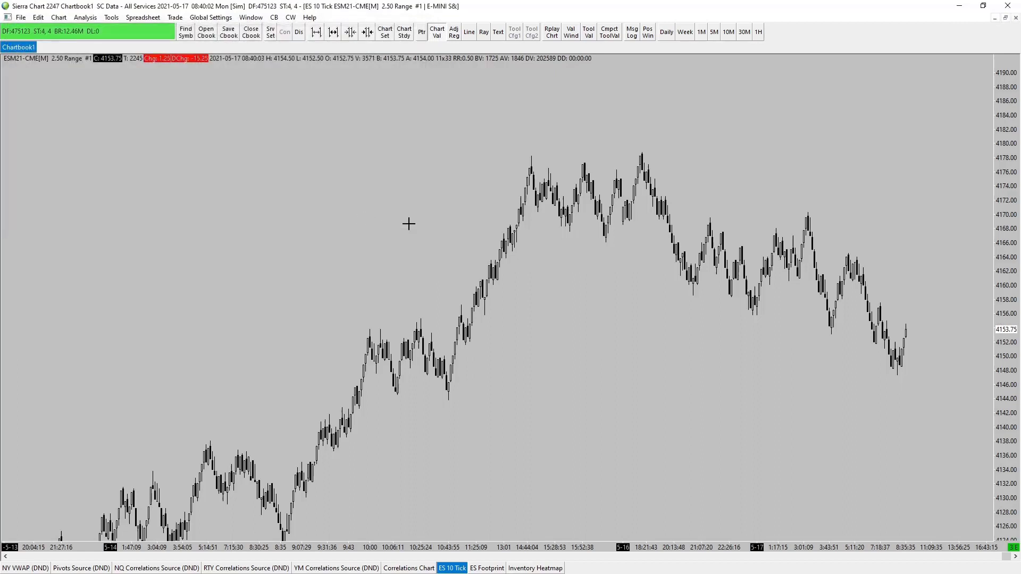
{"action": "scroll", "coordinate": [691, 351], "scroll_direction": "right", "scroll_amount": 2}
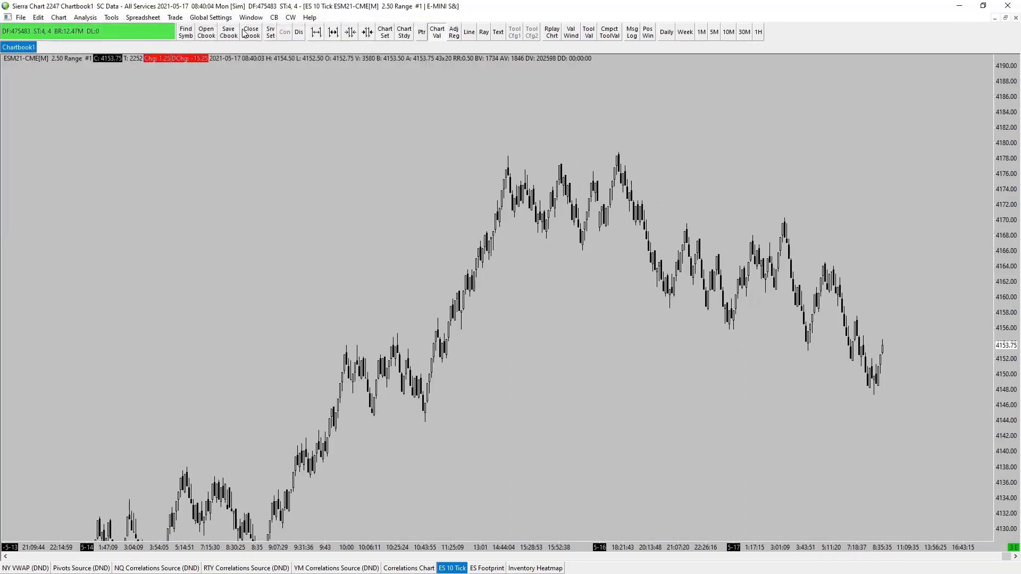
{"action": "left_click", "coordinate": [175, 17]}
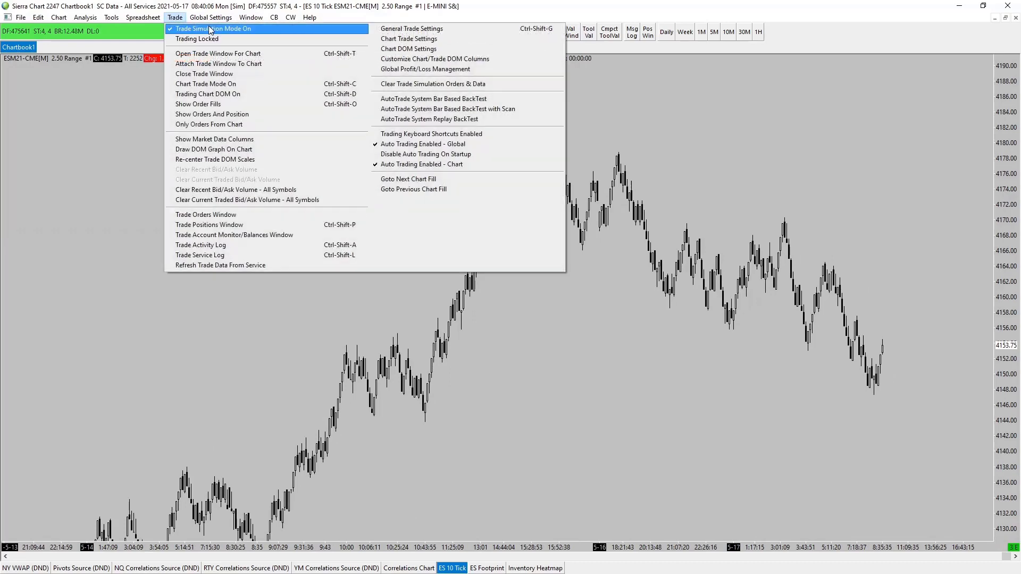
{"action": "left_click", "coordinate": [681, 397]}
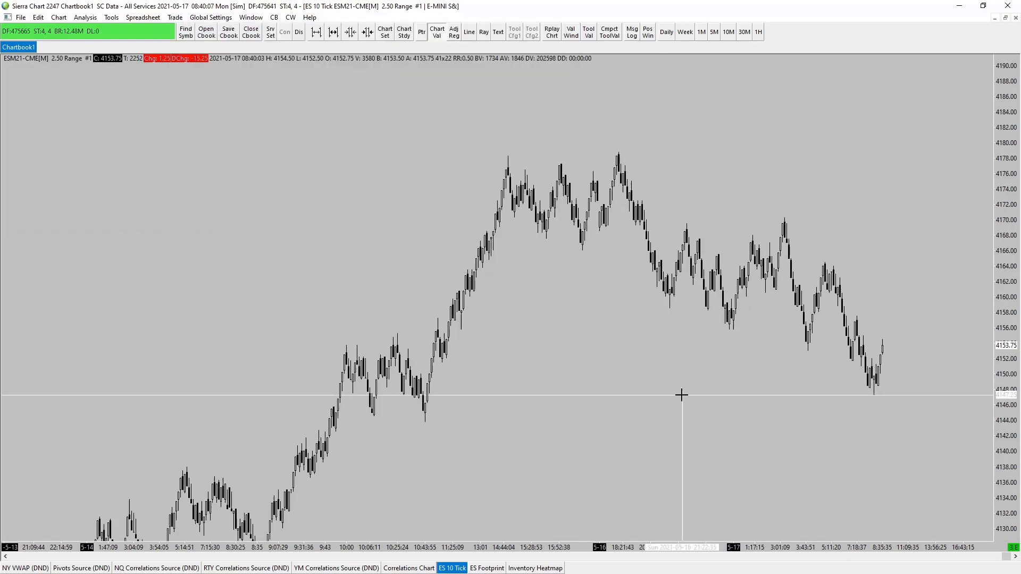
Step: Turn on Trading Chart DOM and place a confirmed simulated buy limit order at 4143.75
{"action": "left_click", "coordinate": [177, 18]}
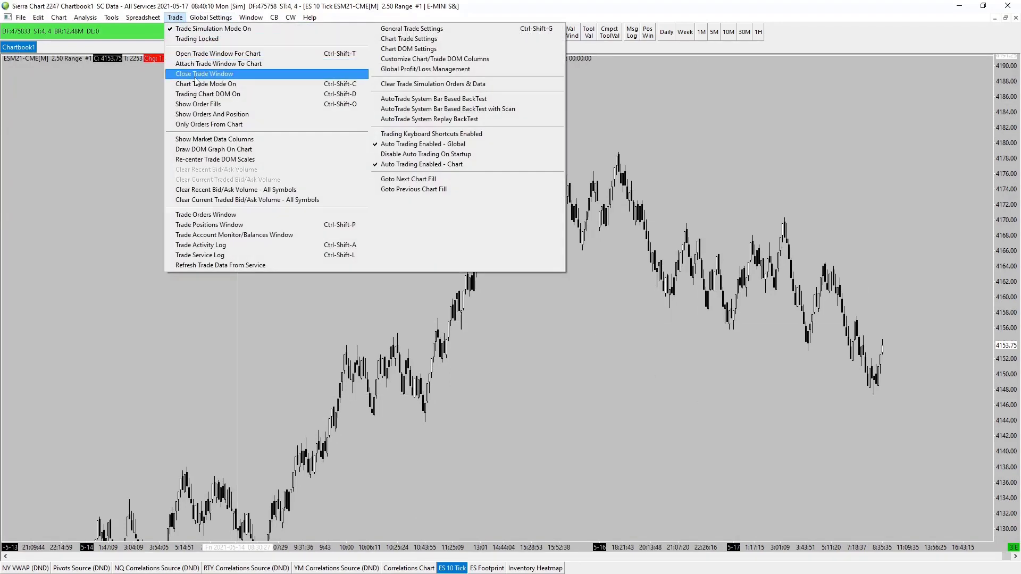
{"action": "left_click", "coordinate": [199, 95]}
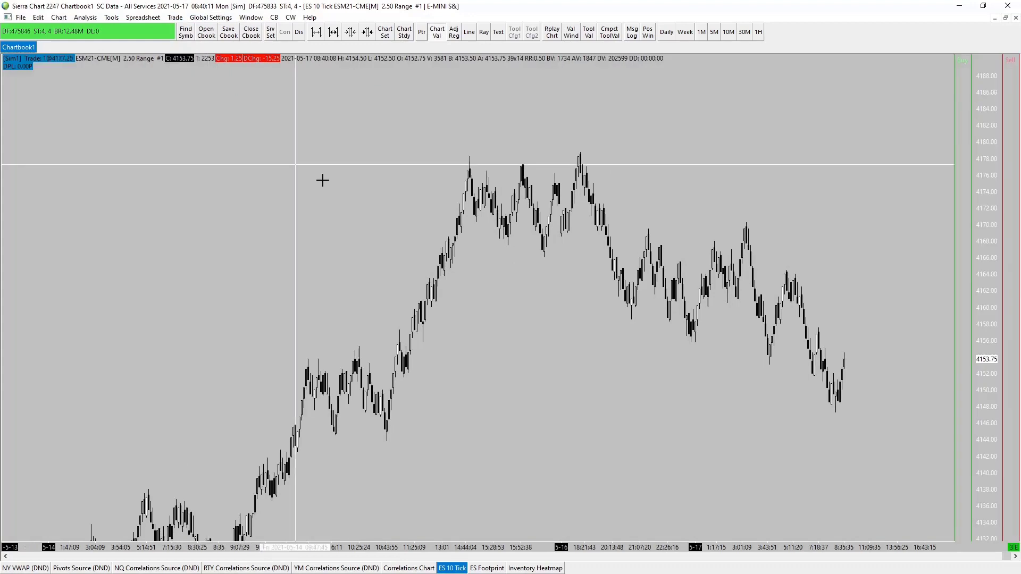
{"action": "left_click", "coordinate": [965, 441]}
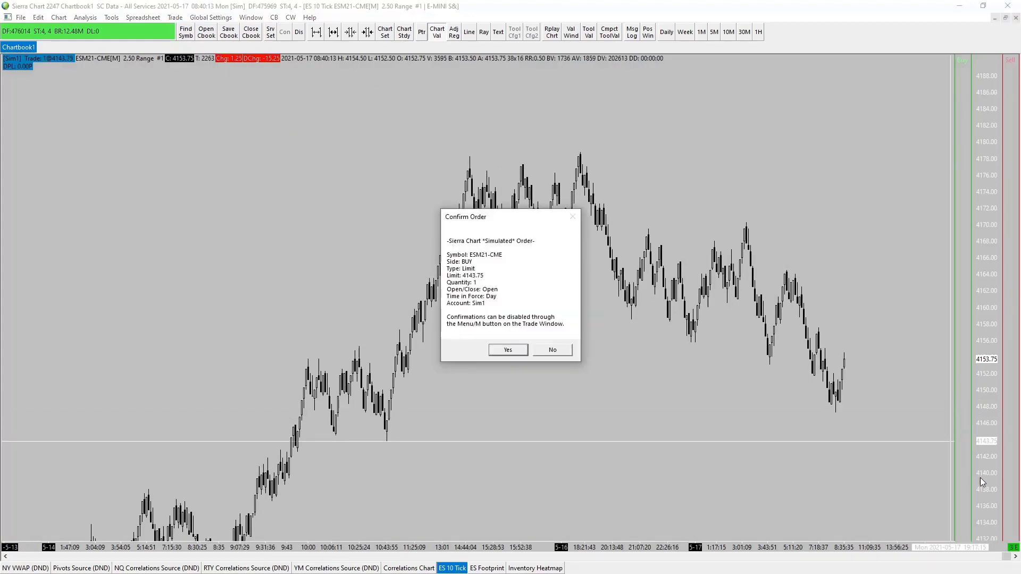
{"action": "left_click", "coordinate": [507, 349]}
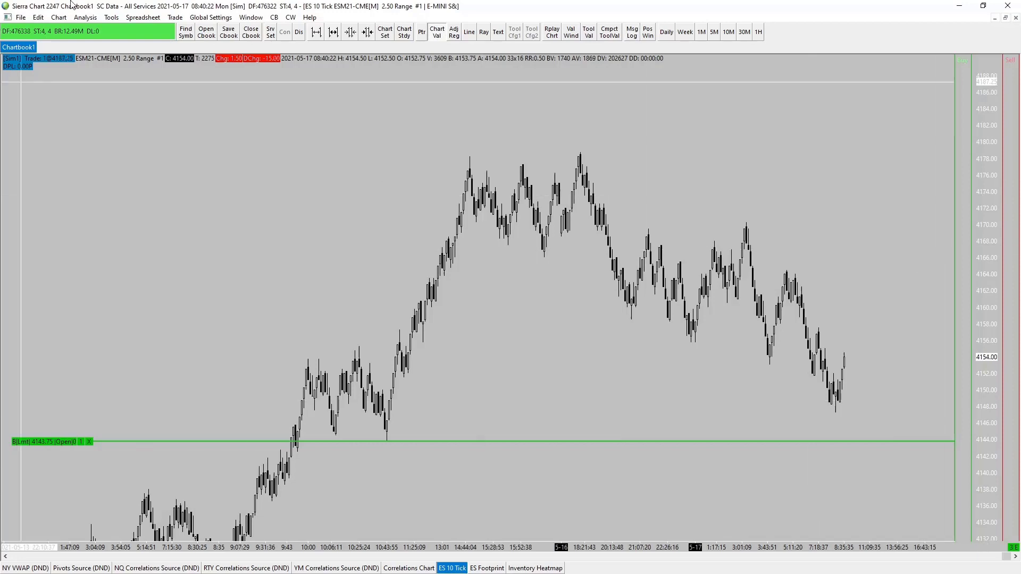
Step: Enable trading keyboard shortcuts, then flatten-and-cancel the 4143.75 buy order, confirming the cancellation
{"action": "left_click", "coordinate": [175, 17]}
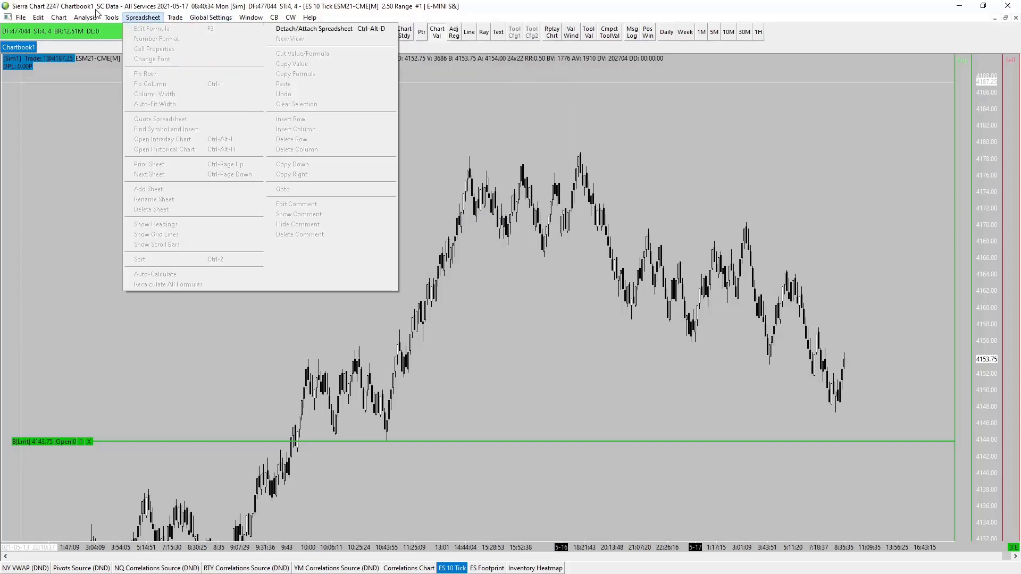
{"action": "mouse_move", "coordinate": [59, 18]}
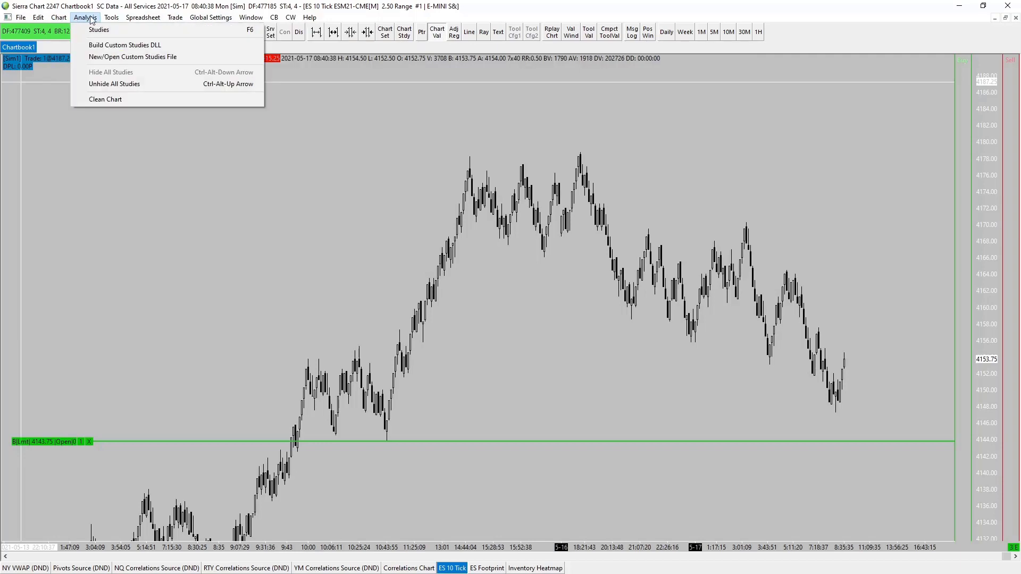
{"action": "mouse_move", "coordinate": [91, 19]}
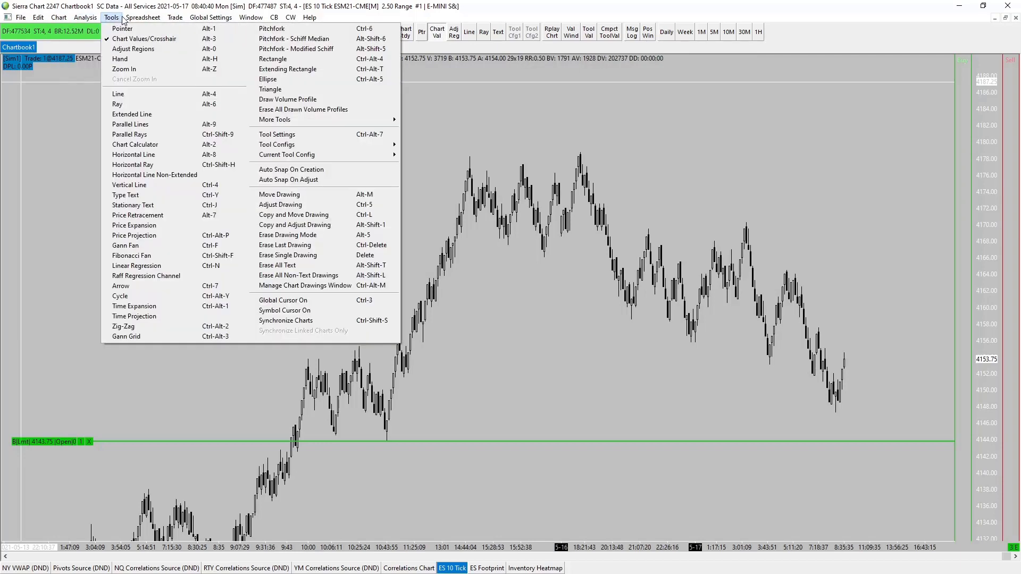
{"action": "mouse_move", "coordinate": [178, 20]}
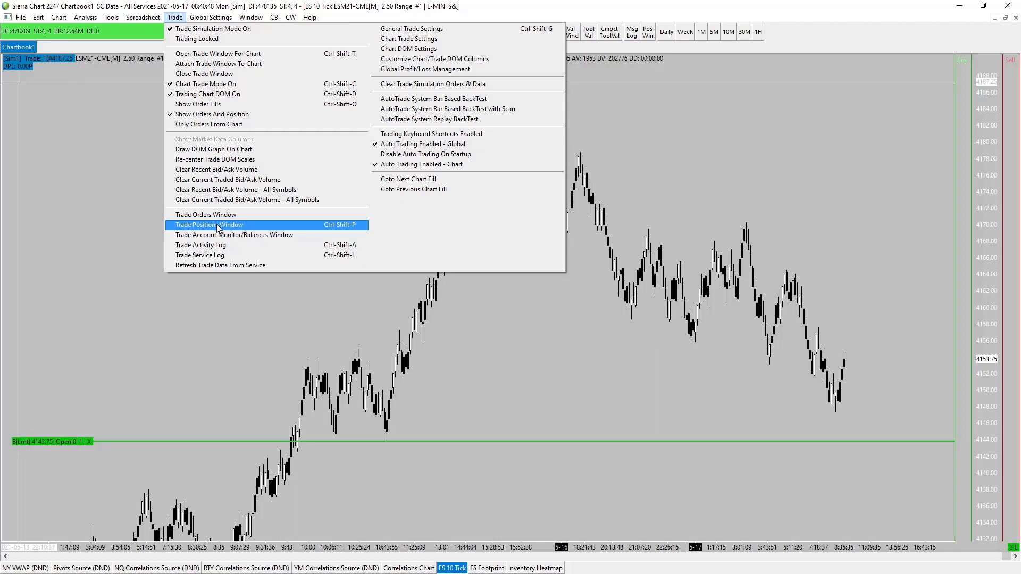
{"action": "left_click", "coordinate": [387, 137]}
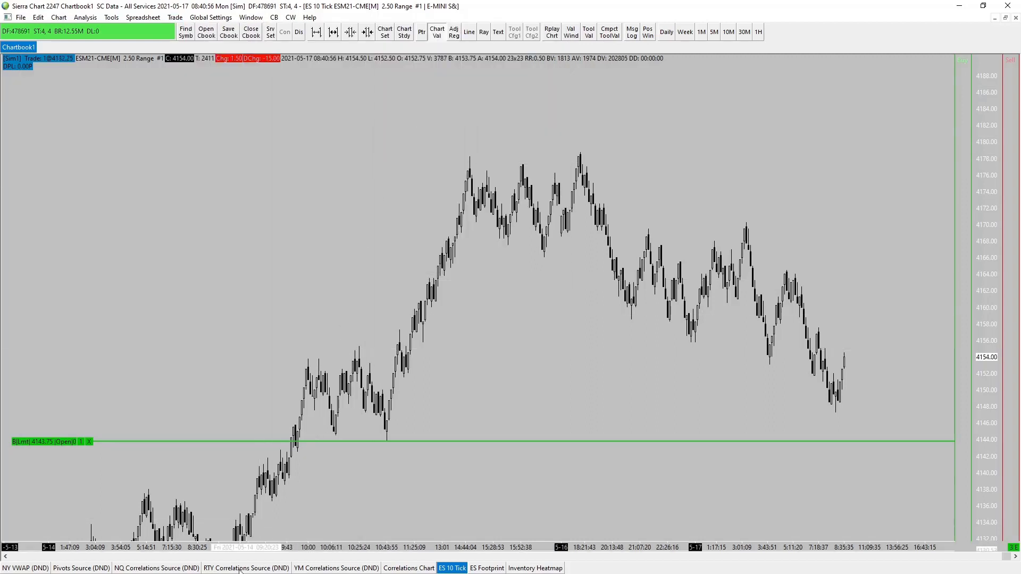
{"action": "key", "text": "Escape"}
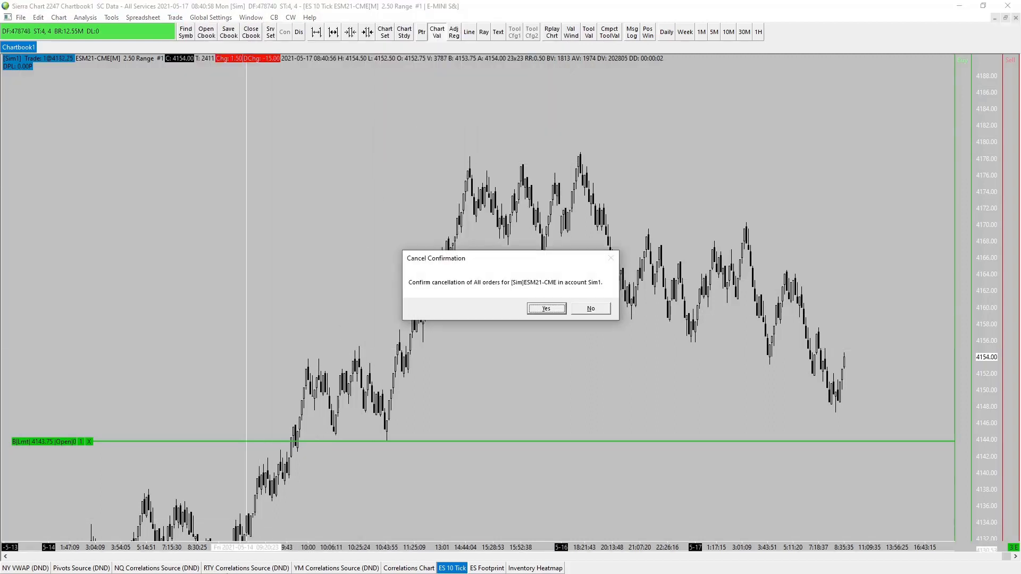
{"action": "left_click", "coordinate": [547, 309]}
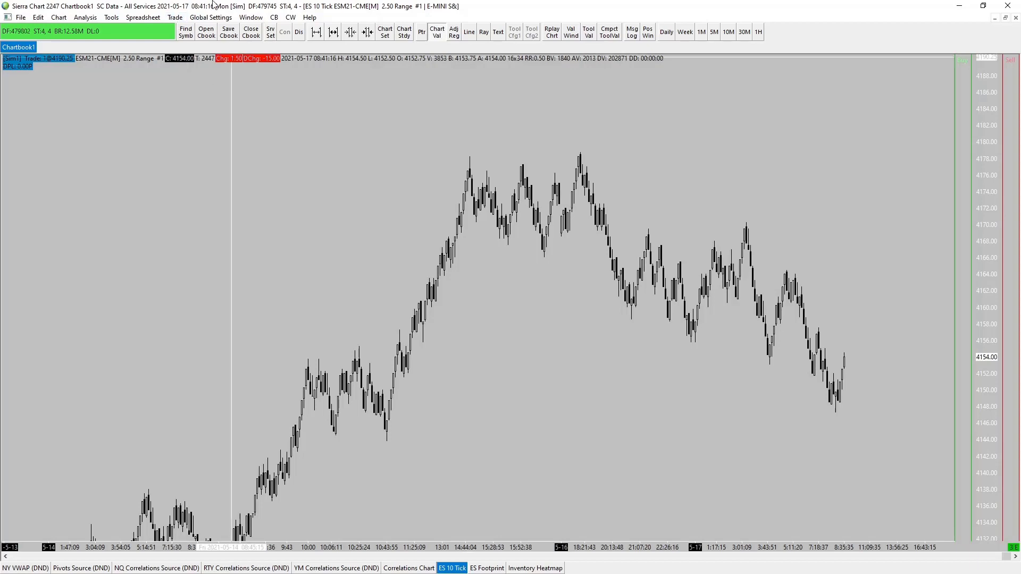
Step: Open a trade window for the chart and nudge it down and right
{"action": "left_click", "coordinate": [176, 17]}
{"action": "mouse_move", "coordinate": [196, 17]}
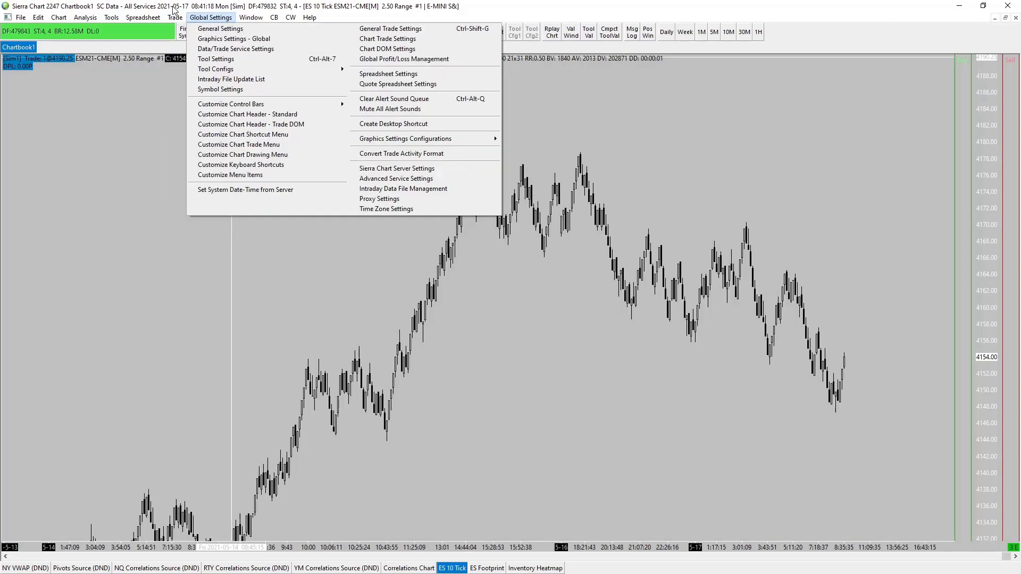
{"action": "left_click", "coordinate": [223, 57]}
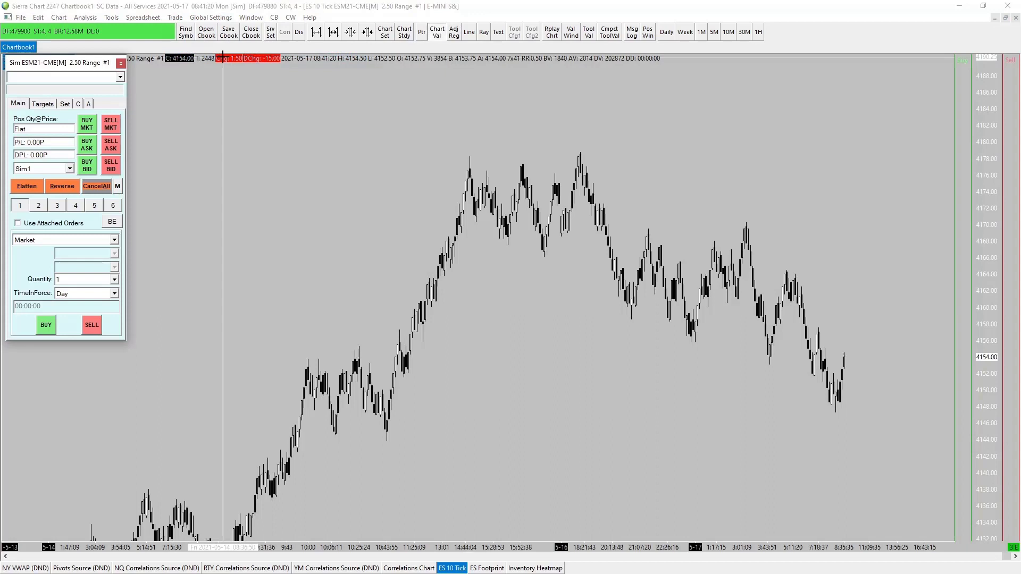
{"action": "left_click_drag", "start_coordinate": [58, 64], "coordinate": [68, 90]}
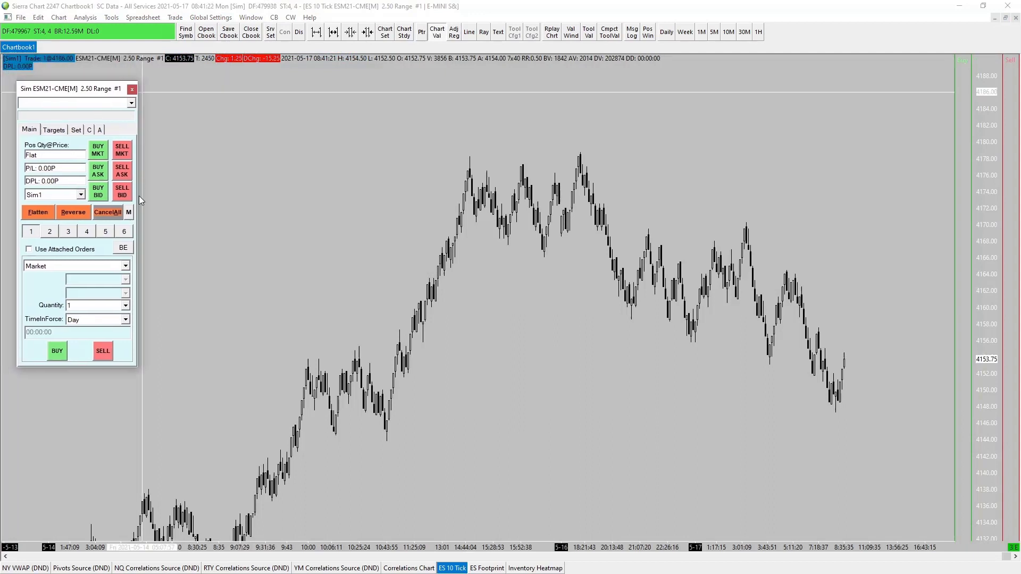
Step: Uncheck Confirm Cancel All, Confirm Flatten/Reverse and Confirm Order Modifications in the trade window's M menu
{"action": "left_click", "coordinate": [128, 212]}
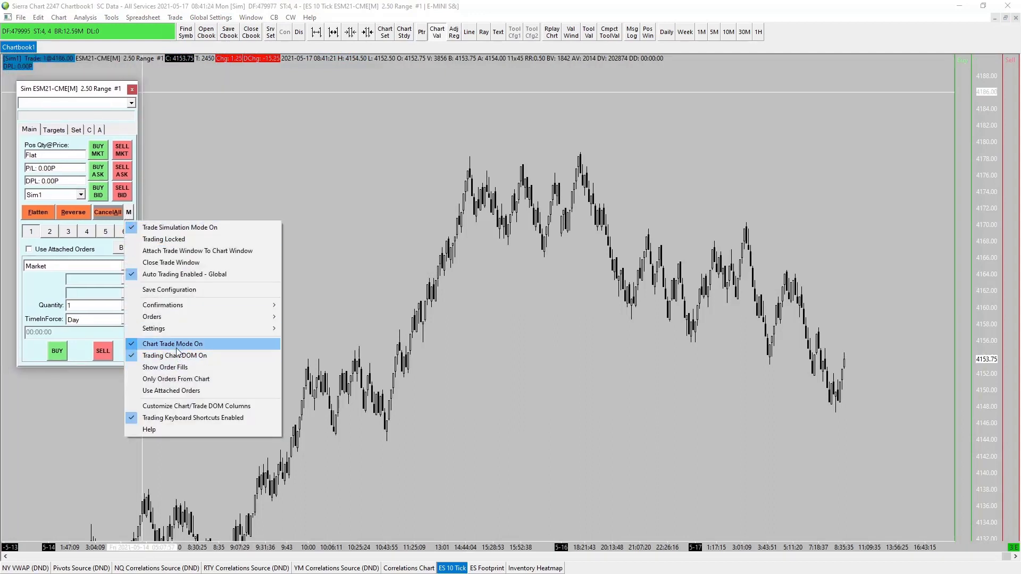
{"action": "mouse_move", "coordinate": [245, 307]}
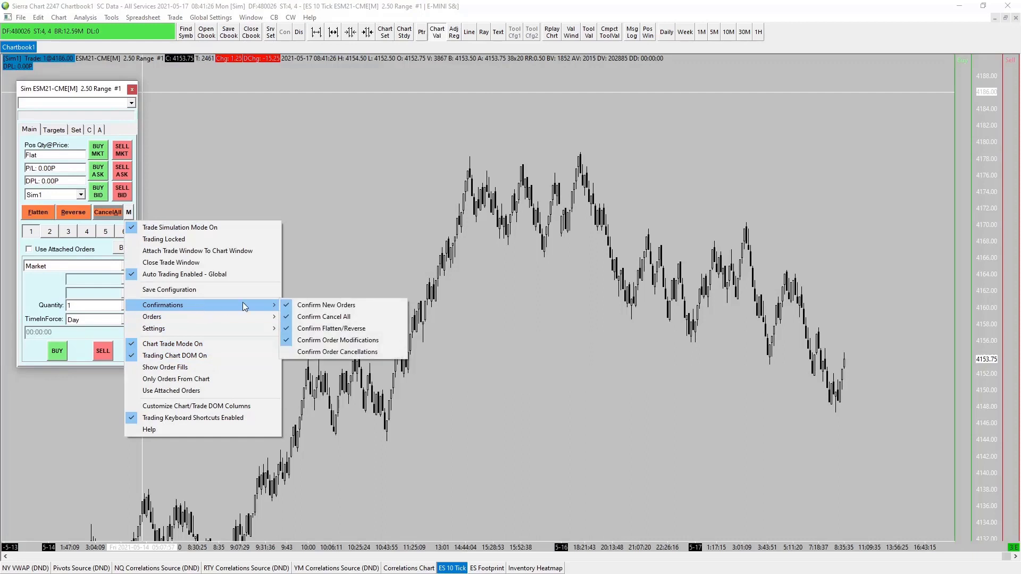
{"action": "key", "text": "Escape"}
{"action": "key", "text": "Escape"}
{"action": "left_click", "coordinate": [130, 213]}
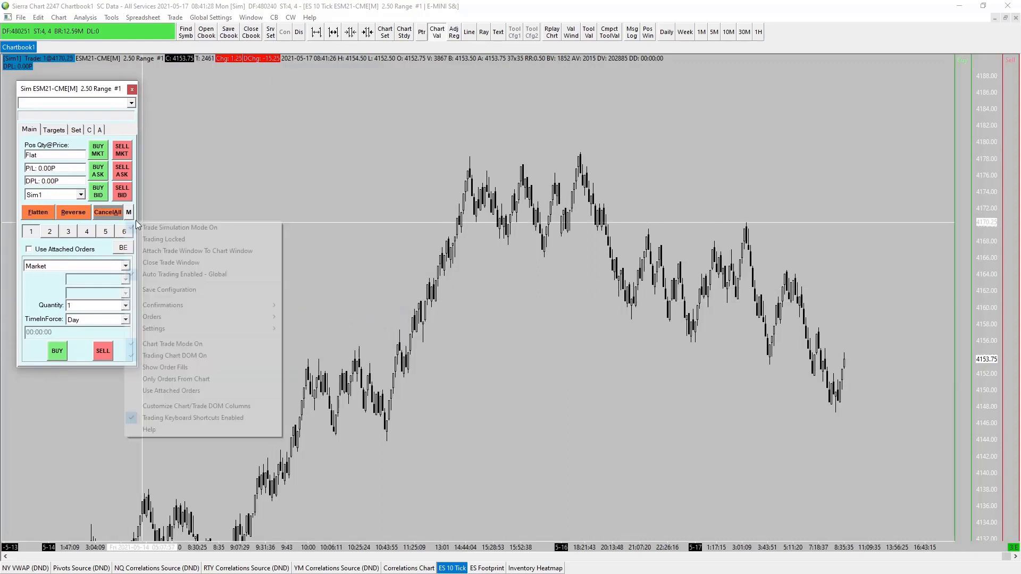
{"action": "left_click", "coordinate": [316, 316]}
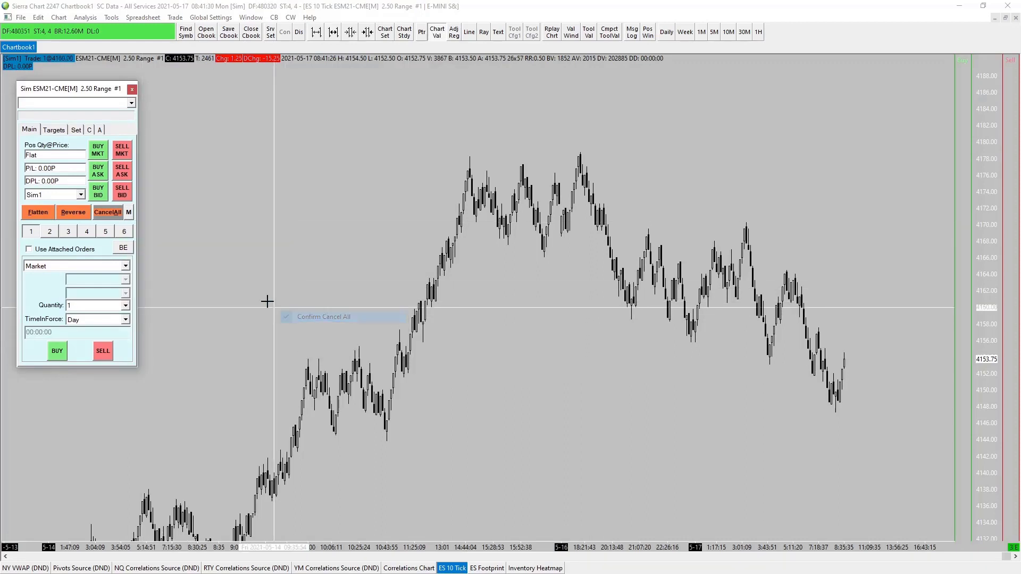
{"action": "left_click", "coordinate": [129, 212]}
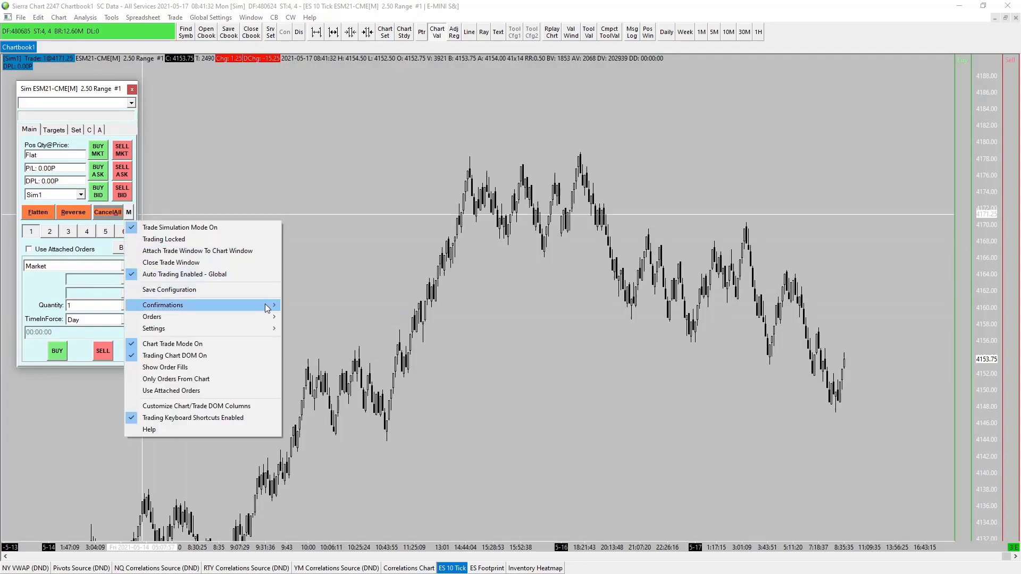
{"action": "mouse_move", "coordinate": [267, 308]}
{"action": "left_click", "coordinate": [319, 328]}
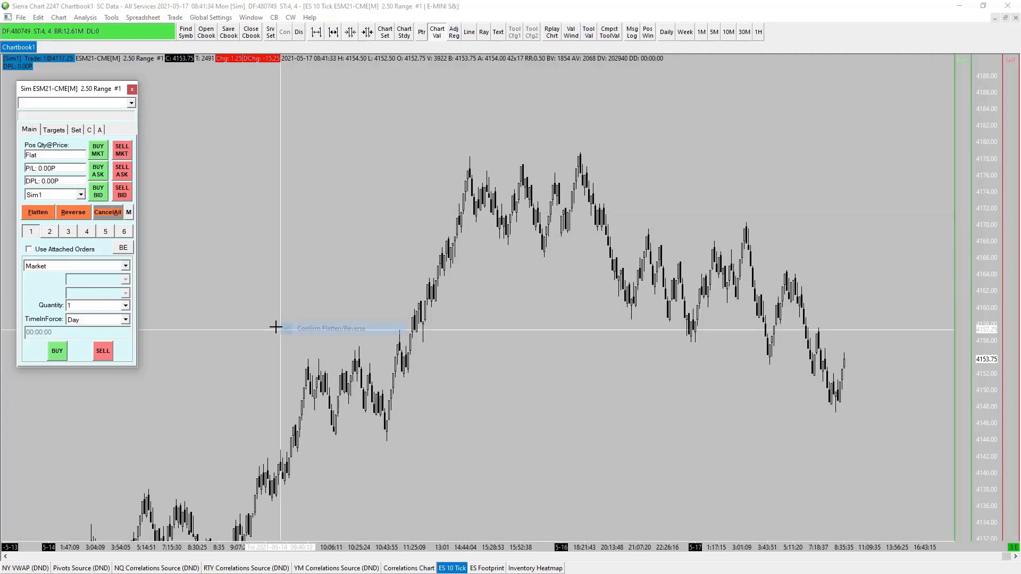
{"action": "left_click", "coordinate": [128, 213]}
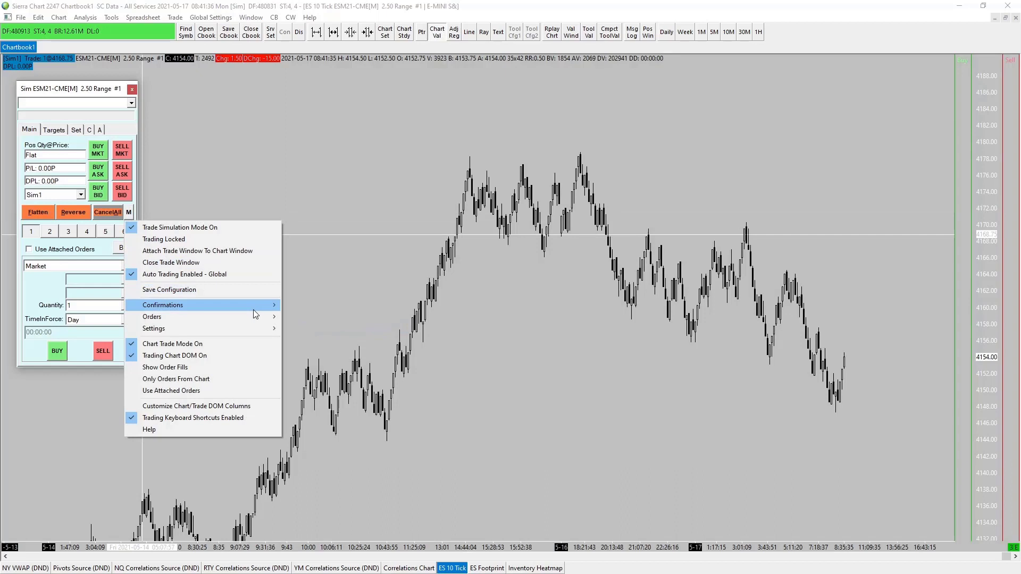
{"action": "mouse_move", "coordinate": [260, 308]}
{"action": "left_click", "coordinate": [289, 341]}
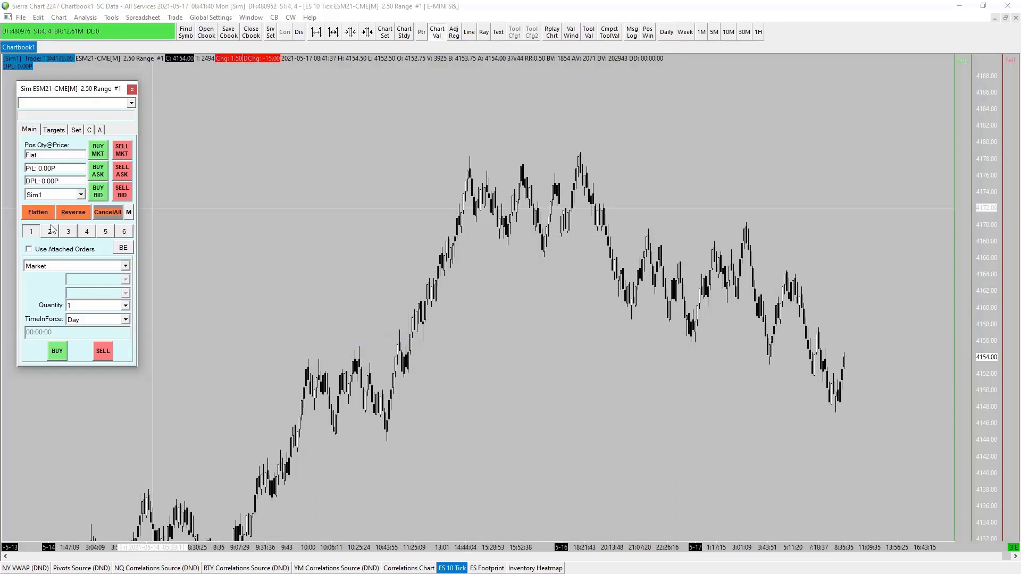
Step: Review the Targets tab, then tick Use Attached Orders on the Main tab
{"action": "left_click", "coordinate": [57, 132]}
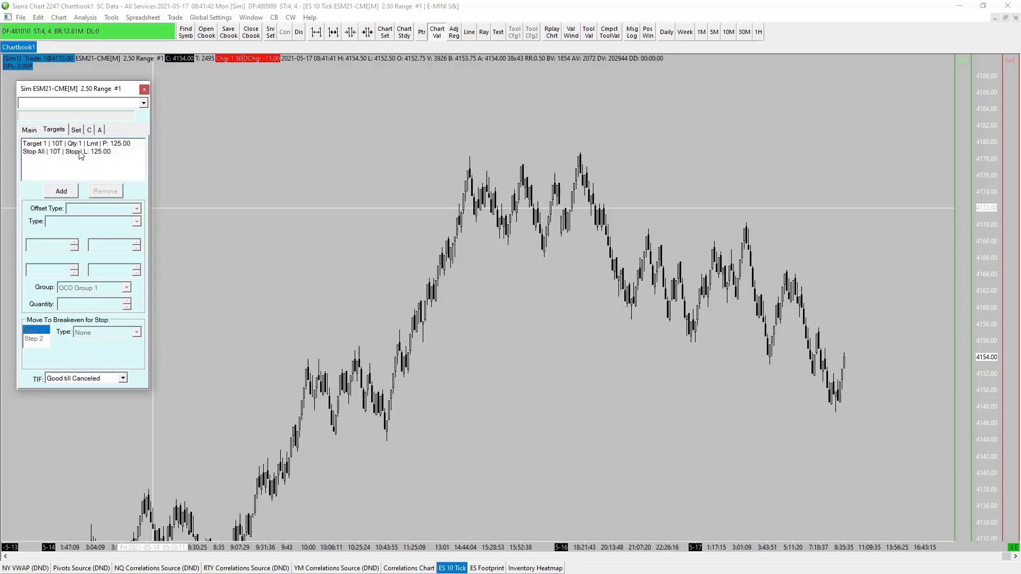
{"action": "left_click", "coordinate": [29, 131]}
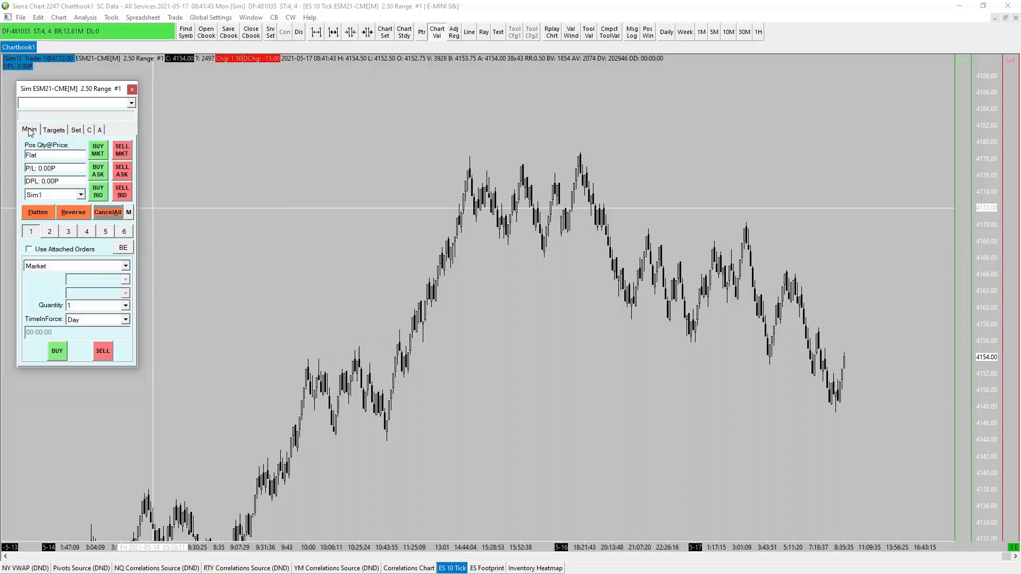
{"action": "left_click", "coordinate": [29, 249]}
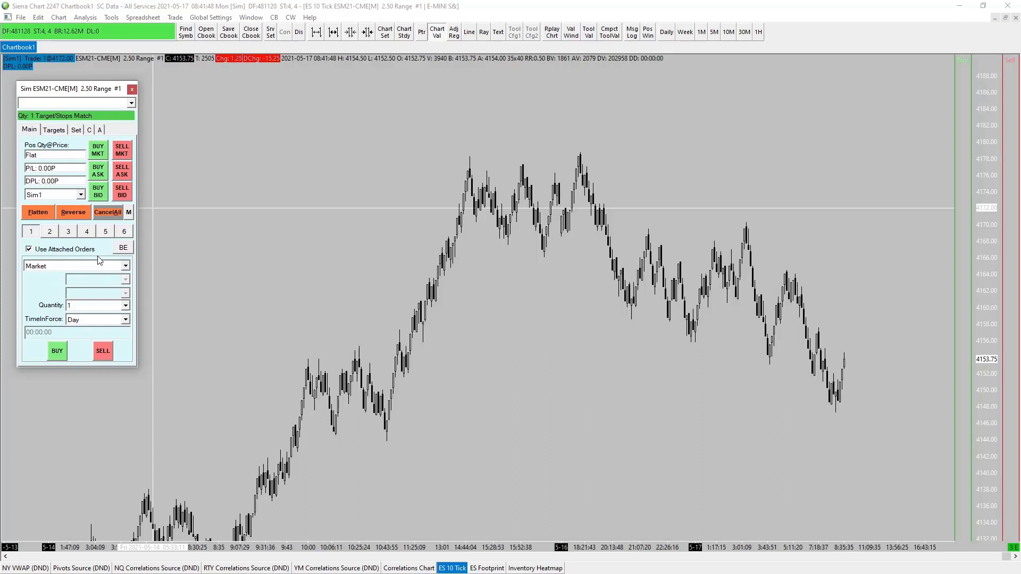
{"action": "left_click", "coordinate": [130, 215]}
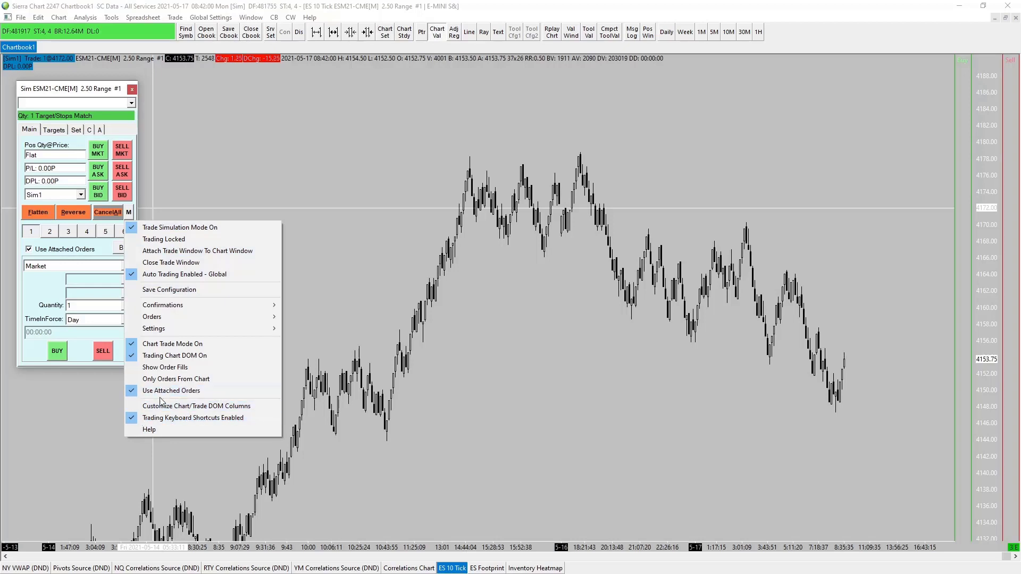
Step: Save the trade window setup as configuration 'Config1'
{"action": "left_click", "coordinate": [169, 290]}
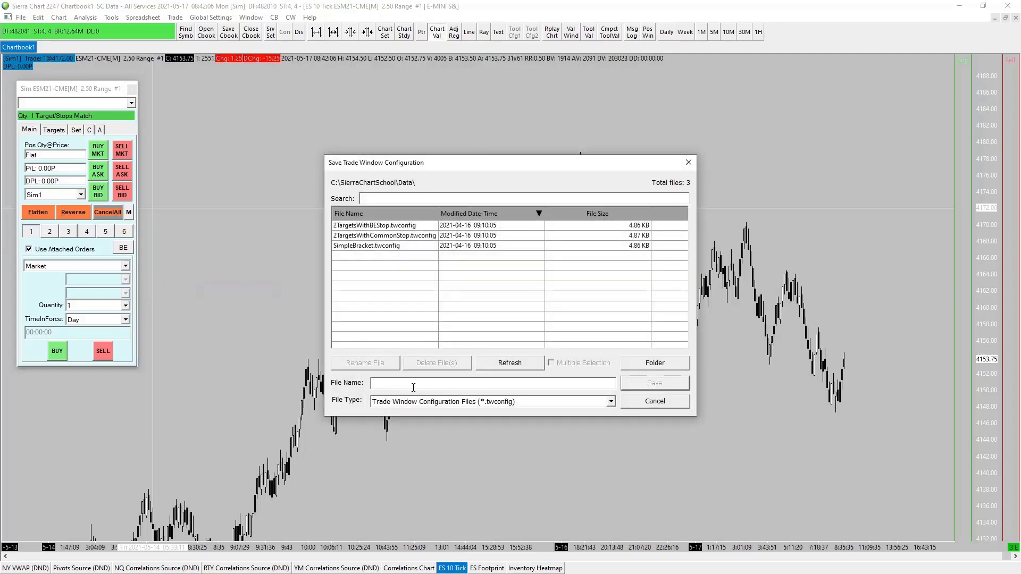
{"action": "type", "text": "Config1"}
{"action": "left_click", "coordinate": [655, 383]}
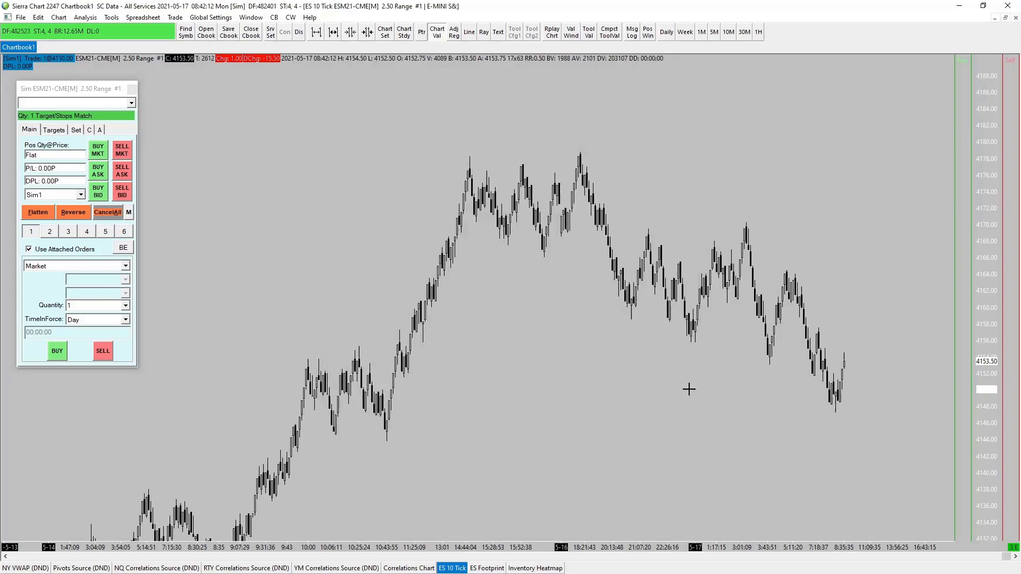
Step: Select Config1 in the configuration dropdown, then close the trade window
{"action": "left_click", "coordinate": [131, 104]}
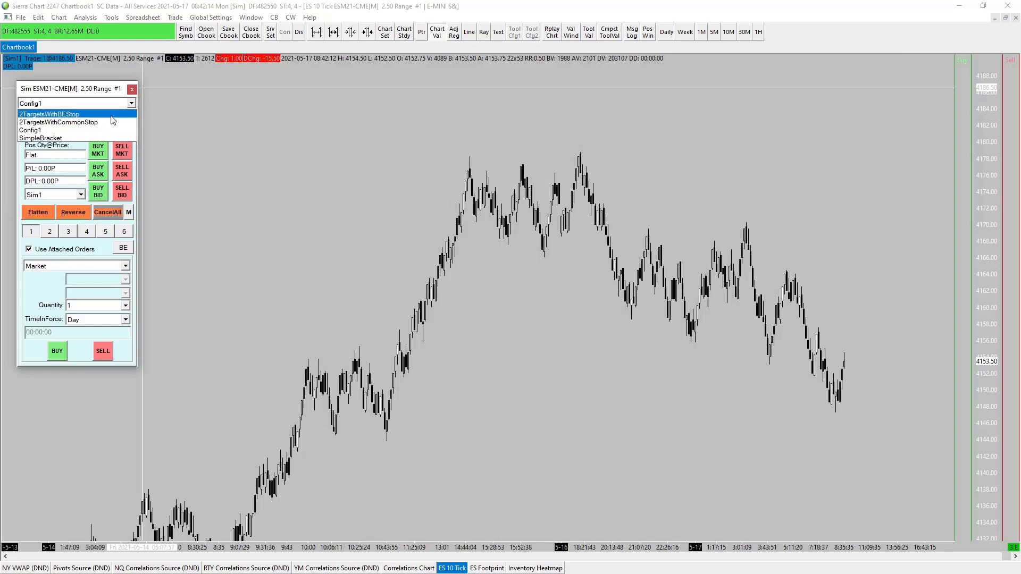
{"action": "left_click", "coordinate": [22, 131]}
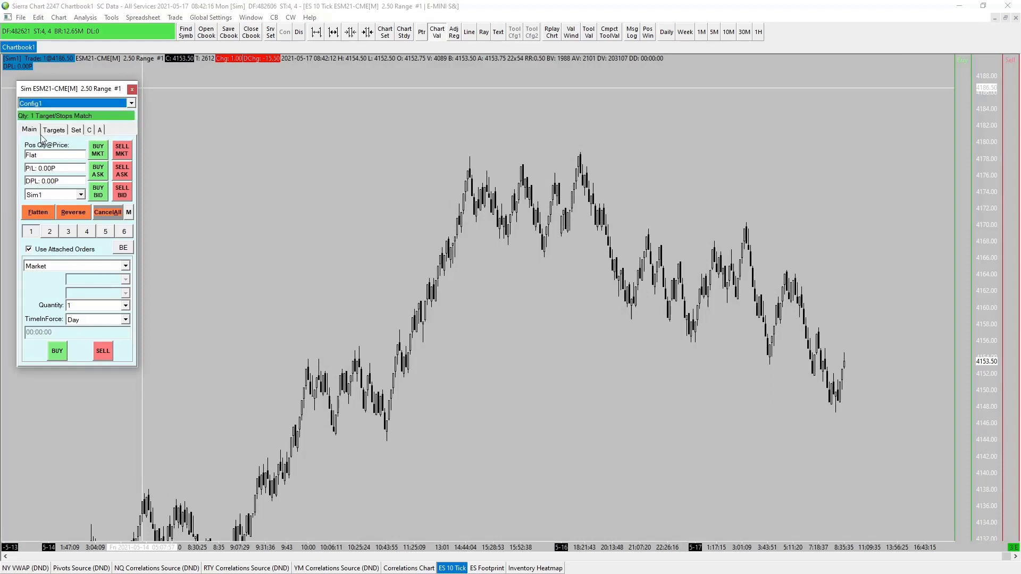
{"action": "left_click_drag", "start_coordinate": [72, 92], "coordinate": [181, 143]}
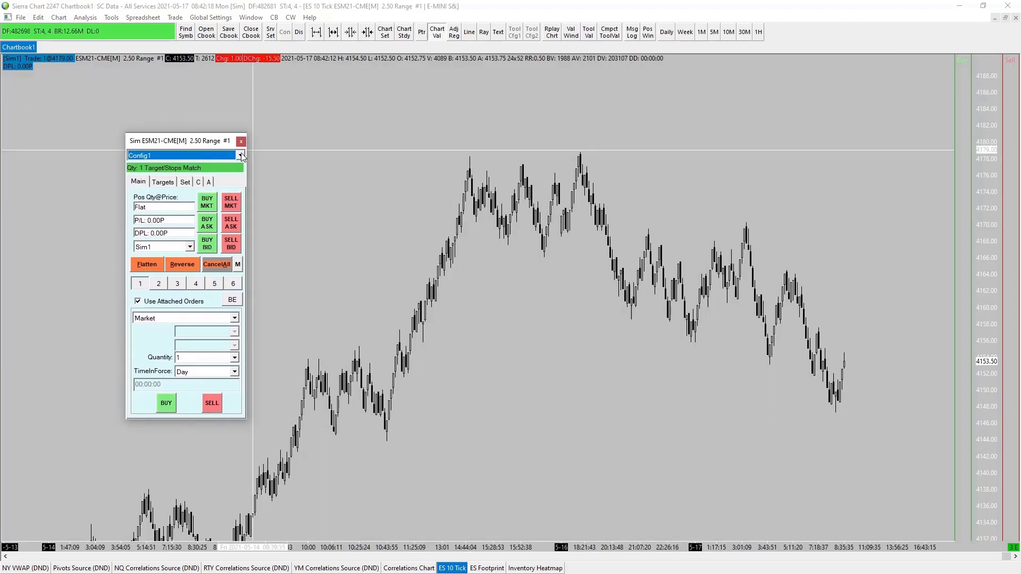
{"action": "left_click", "coordinate": [180, 155]}
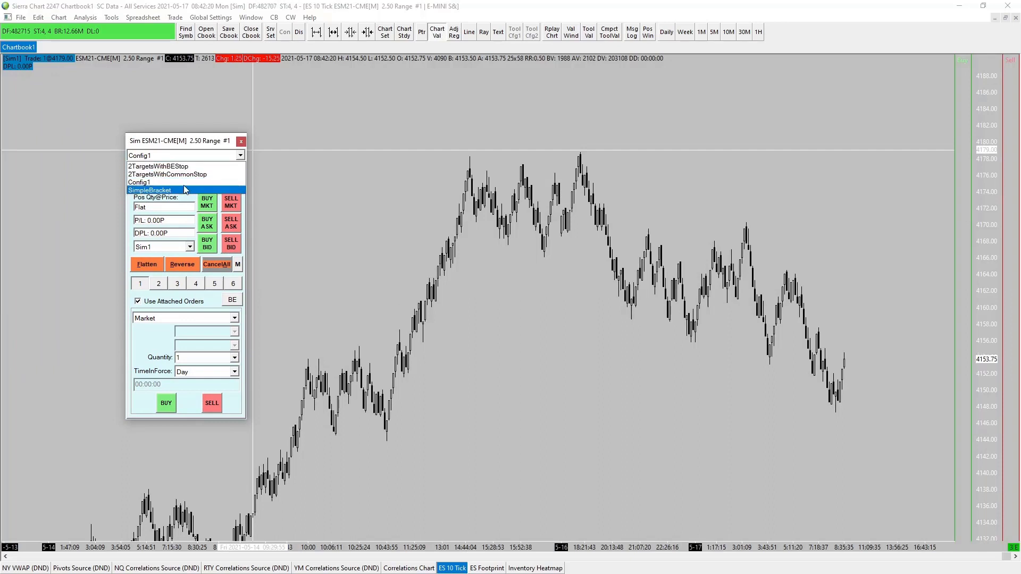
{"action": "left_click", "coordinate": [142, 182]}
{"action": "left_click_drag", "start_coordinate": [162, 142], "coordinate": [80, 95]}
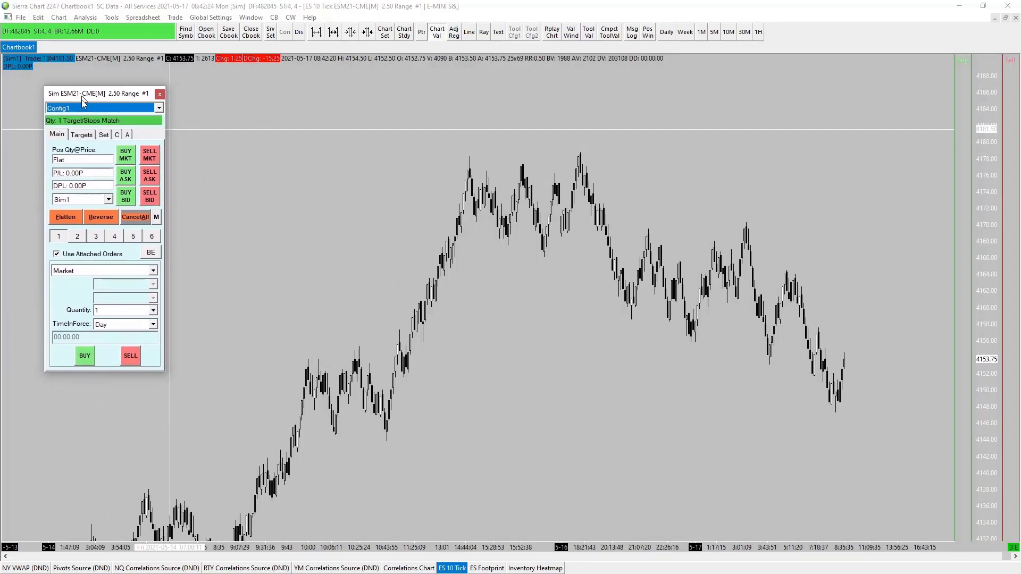
{"action": "left_click", "coordinate": [197, 235]}
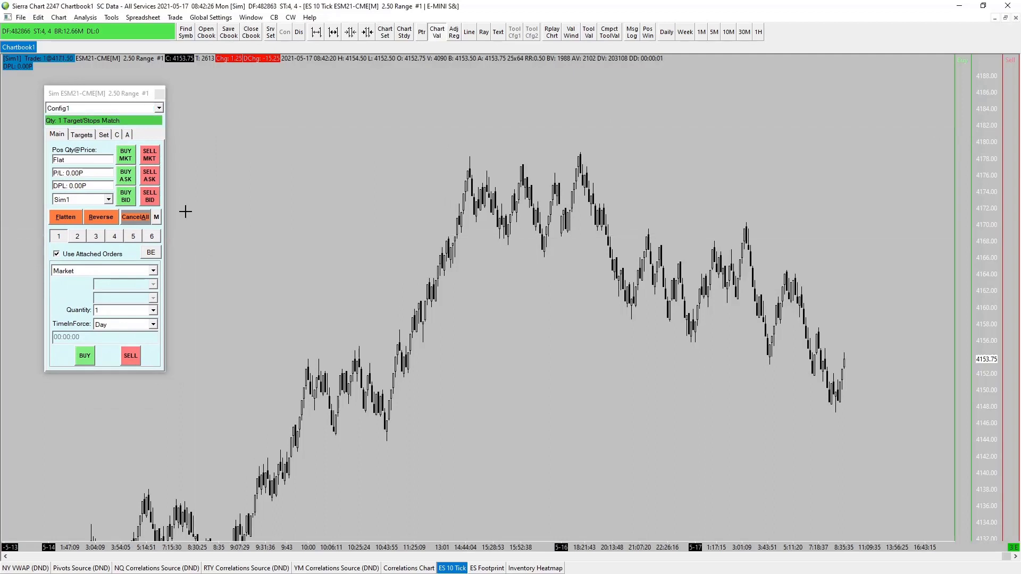
{"action": "left_click", "coordinate": [159, 95]}
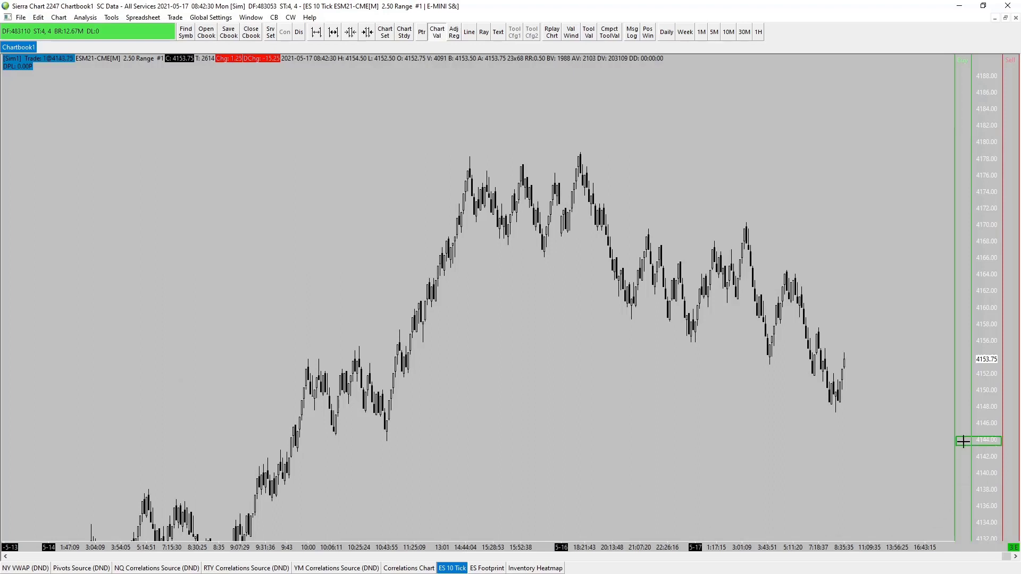